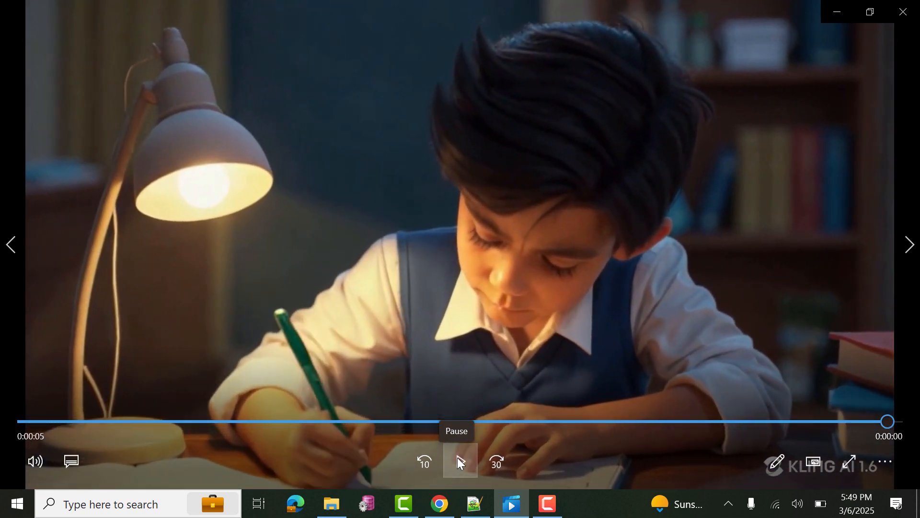
# Switch to the Google Slides presentation in Chrome, present the part 8 (পর্ব ৮) title slide full screen, and exit the slideshow
pyautogui.click(434, 509)
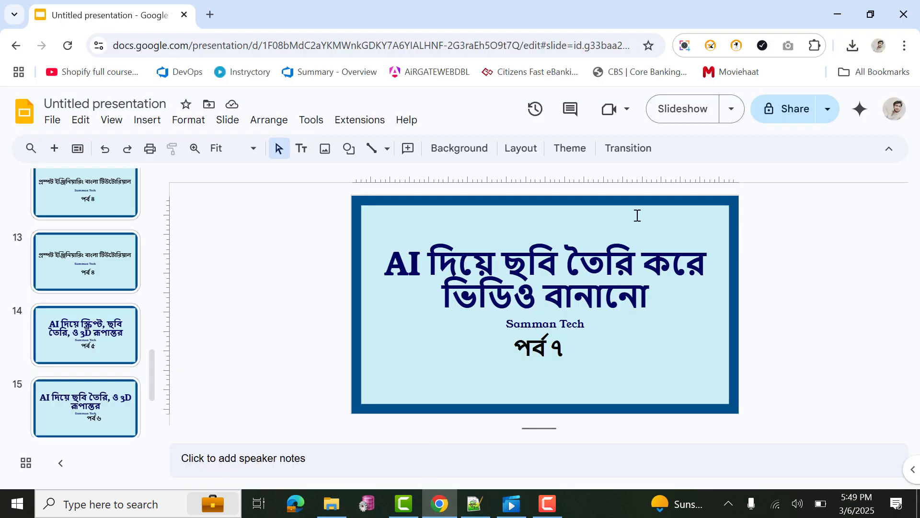
pyautogui.click(677, 110)
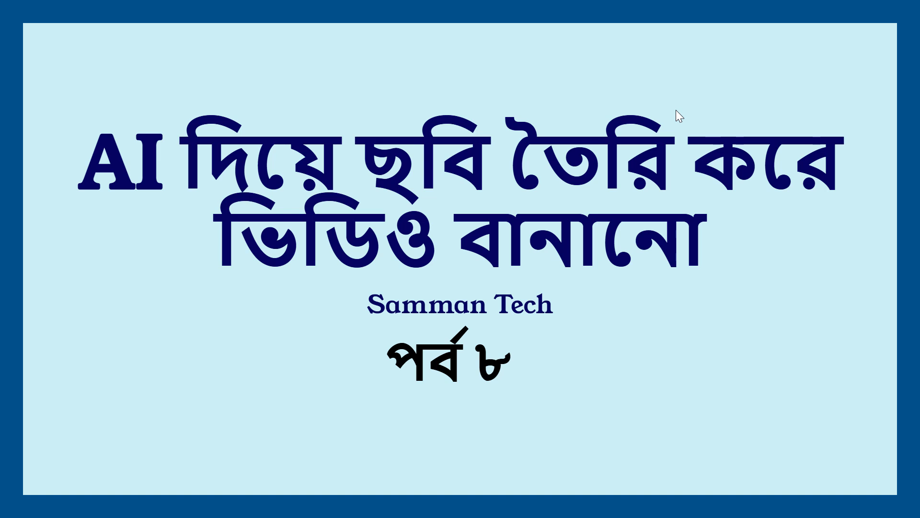
pyautogui.press('Escape')
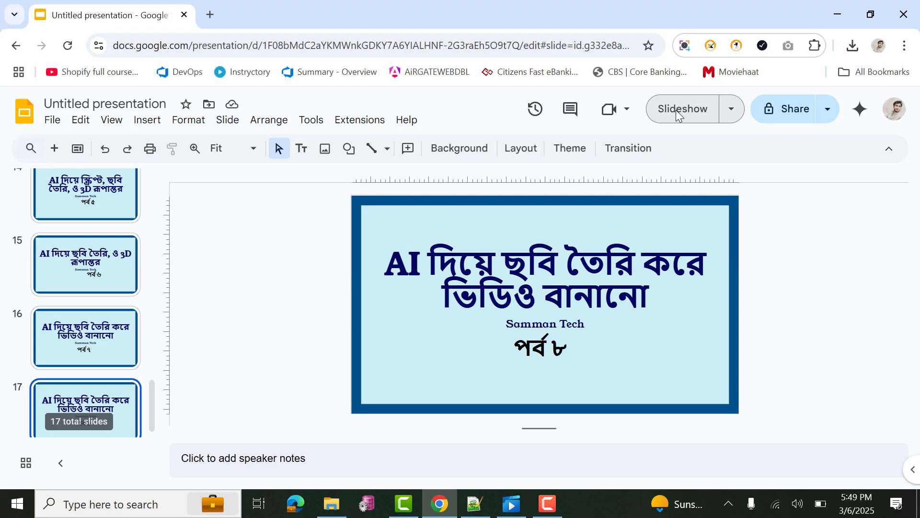
# Switch to Notepad++ and copy the Google Drive link on line 4 of the new 34 file
pyautogui.click(406, 515)
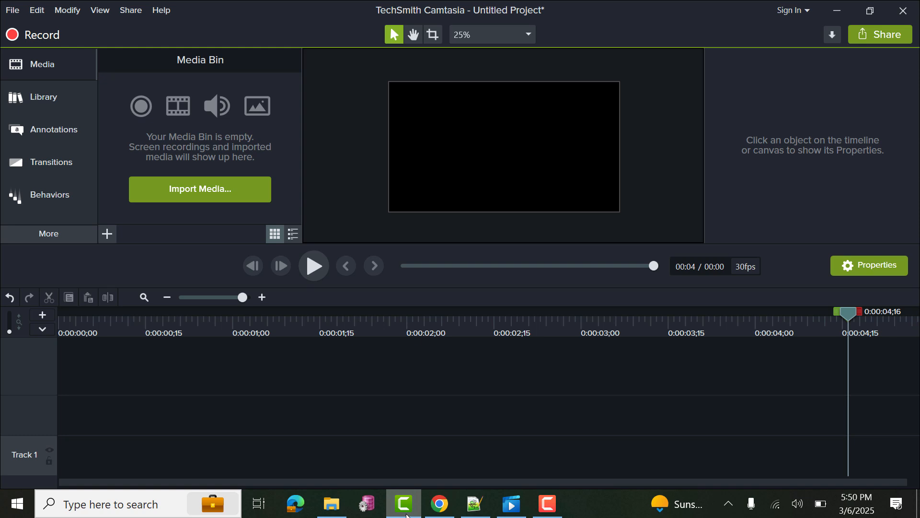
pyautogui.click(440, 505)
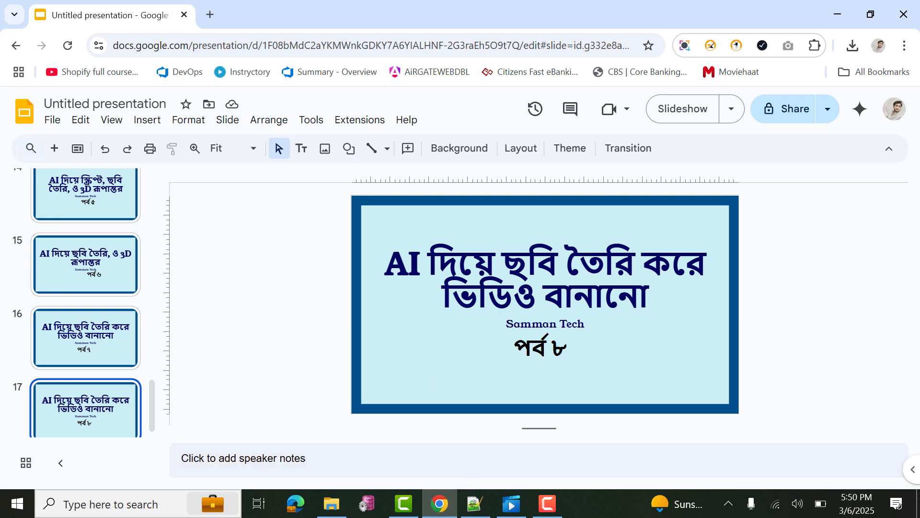
pyautogui.click(474, 503)
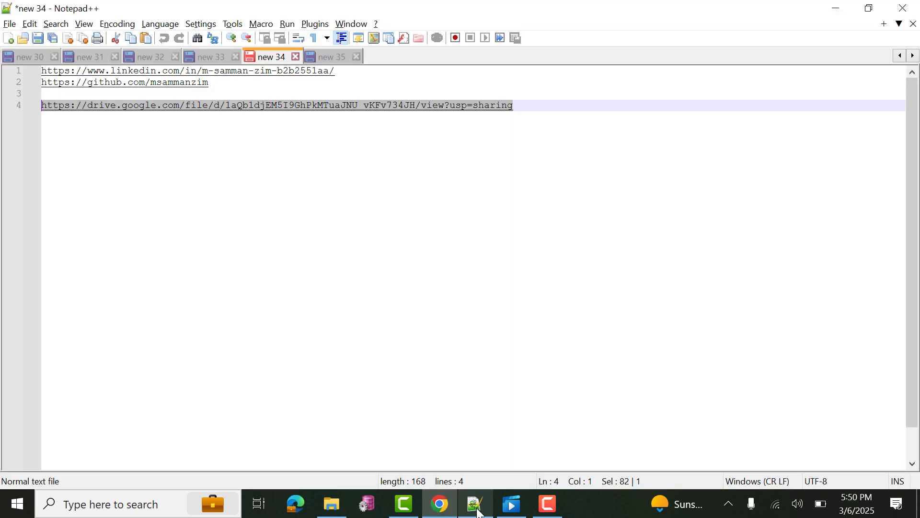
pyautogui.click(551, 106)
pyautogui.moveTo(537, 105); pyautogui.dragTo(32, 108)
pyautogui.hotkey('ctrl', 'c')
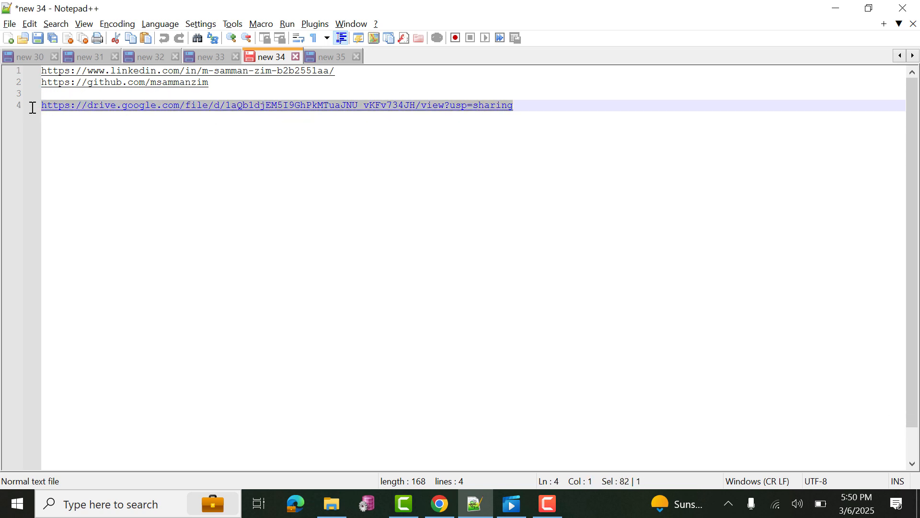
# Switch to Chrome and open the copied Google Drive link in a new tab
pyautogui.hotkey('alt', 'Tab')
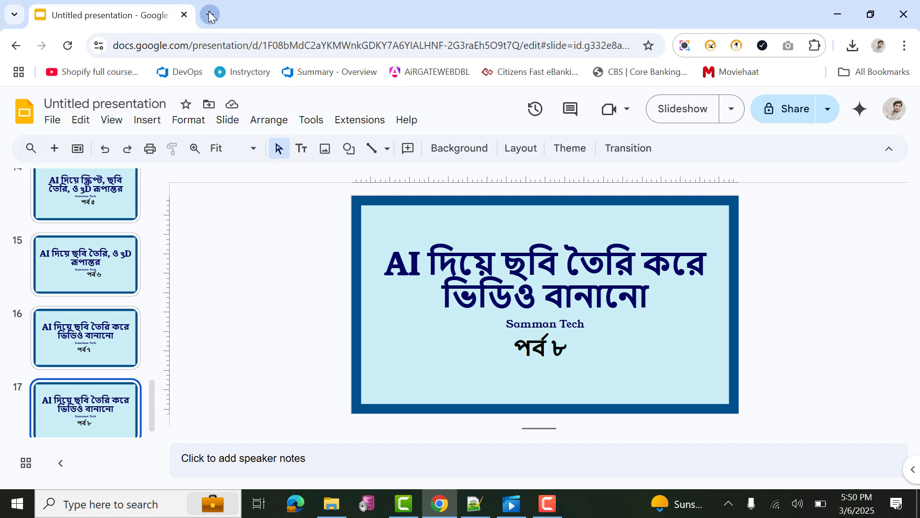
pyautogui.click(209, 15)
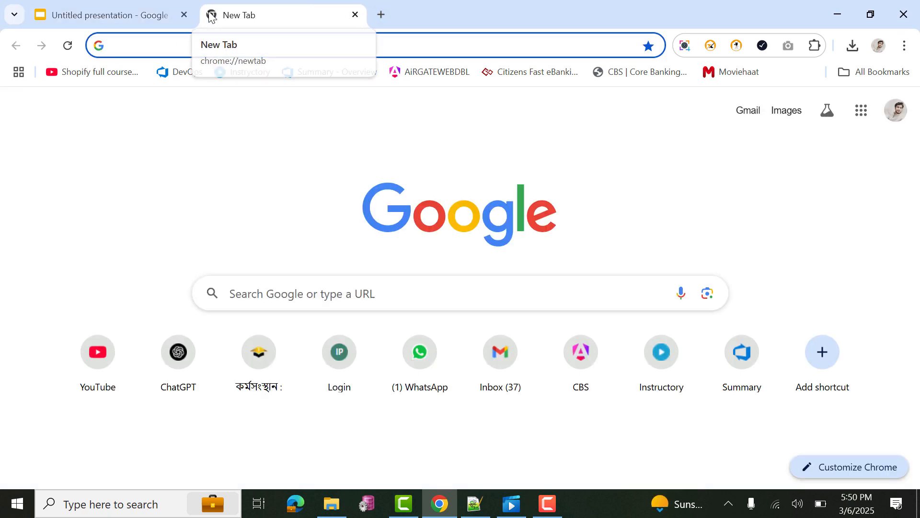
pyautogui.hotkey('ctrl', 'v')
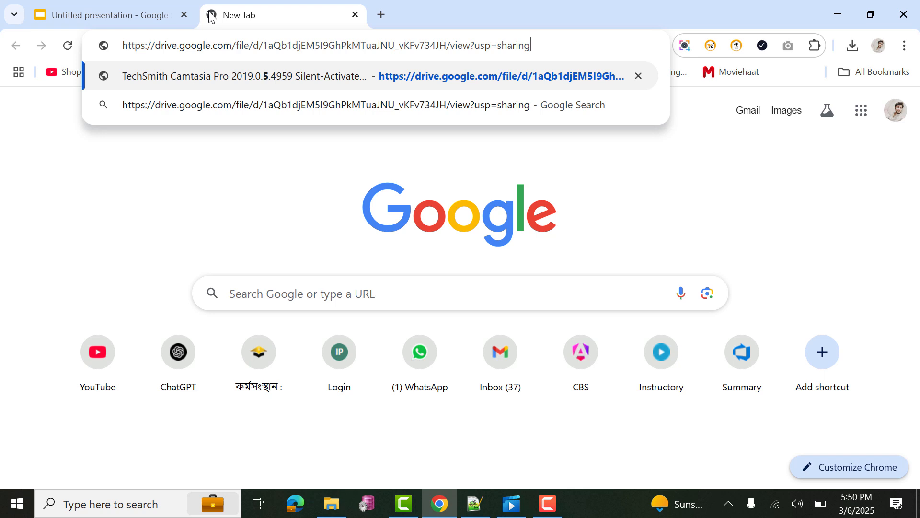
pyautogui.press('Return')
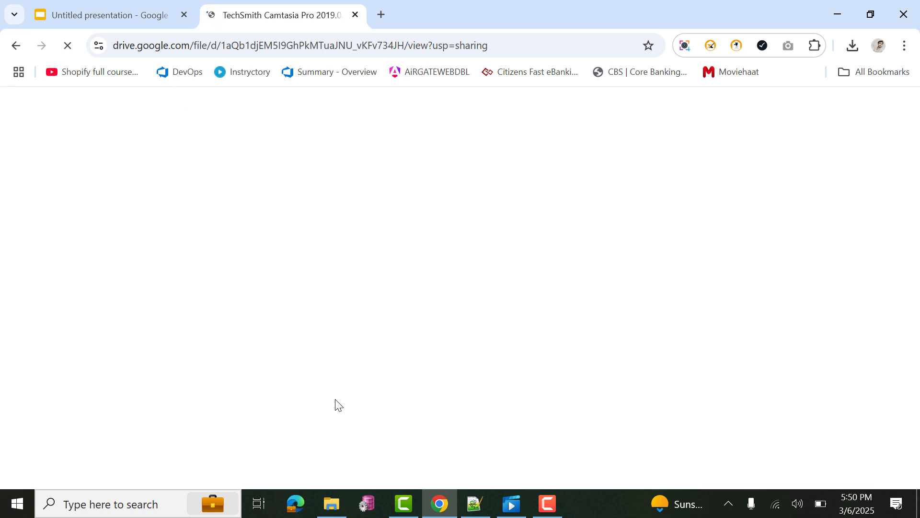
# Switch to Camtasia and import the ElevenLabs audio, Untitled design (1) to (5) and the two Standard_Mode videos from Downloads
pyautogui.click(404, 503)
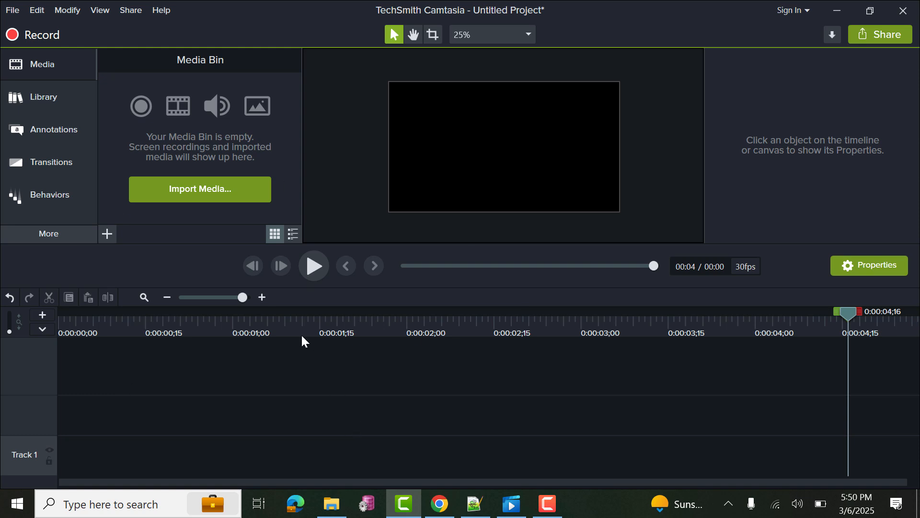
pyautogui.click(196, 185)
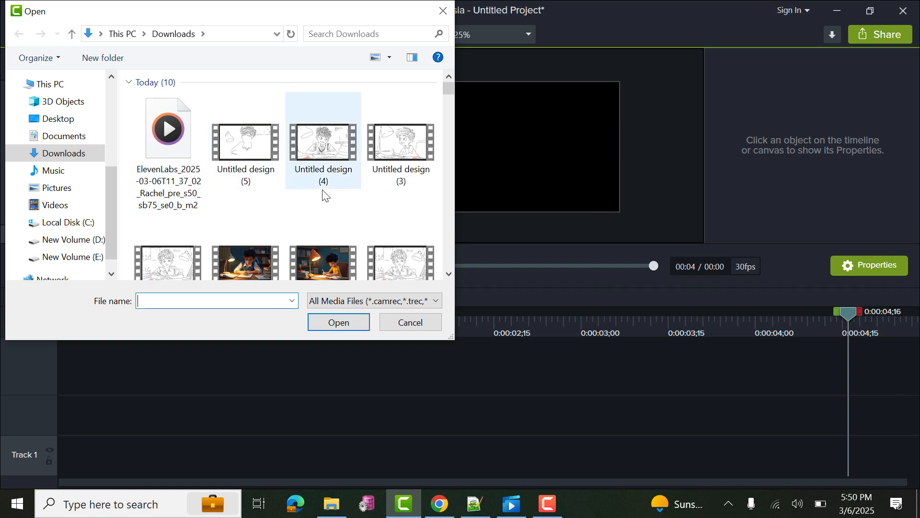
pyautogui.scroll(-1, 357, 218)
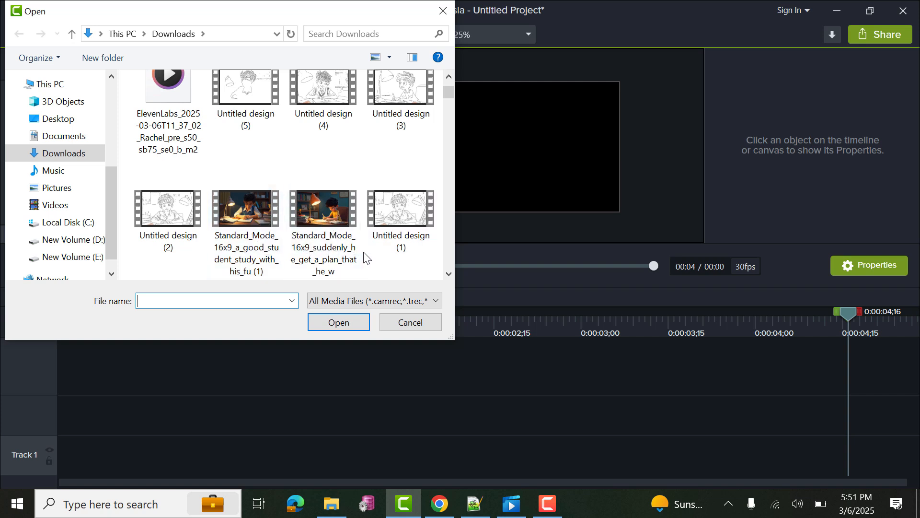
pyautogui.moveTo(364, 251); pyautogui.dragTo(115, 72)
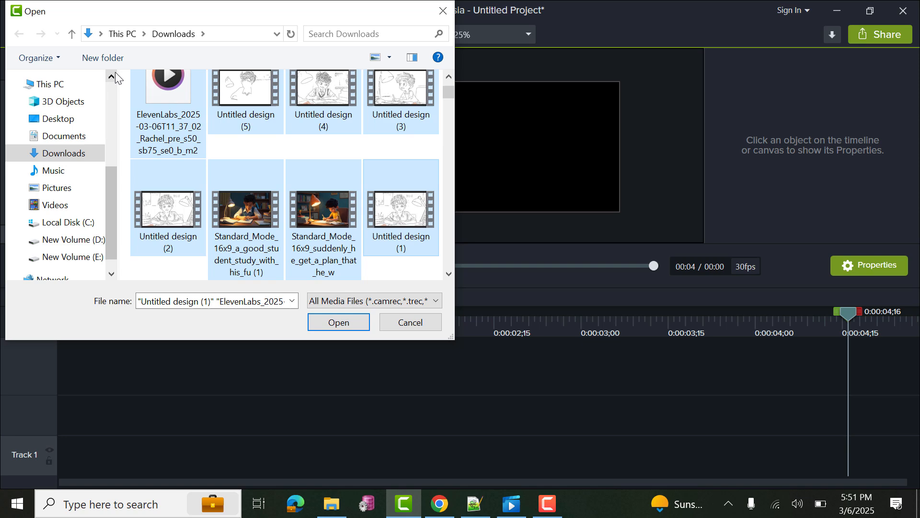
pyautogui.click(330, 329)
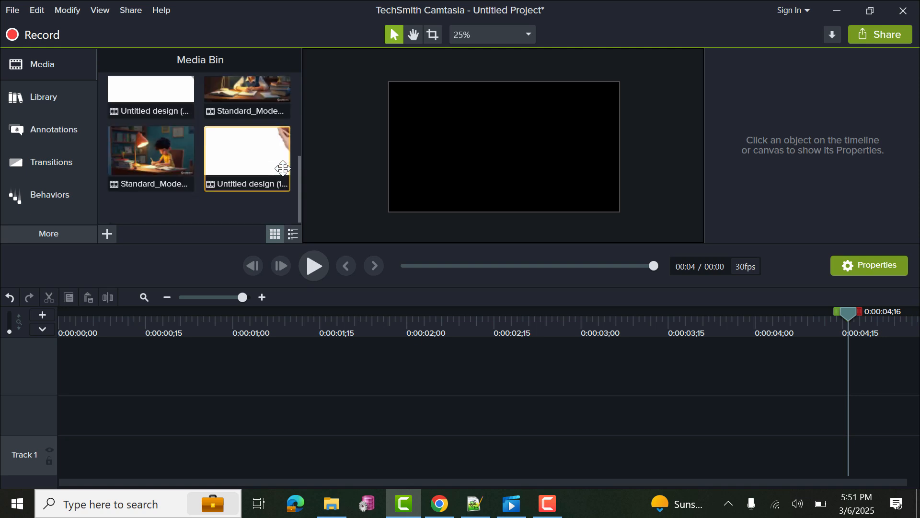
# Place the ElevenLabs narration audio on Track 1, starting at the beginning of the timeline
pyautogui.scroll(3, 283, 169)
pyautogui.click(158, 104)
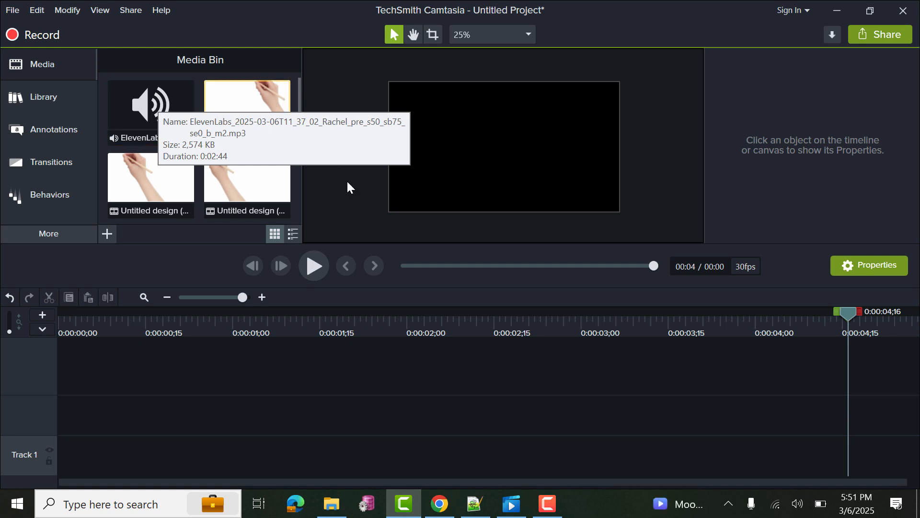
pyautogui.moveTo(160, 91); pyautogui.dragTo(19, 425)
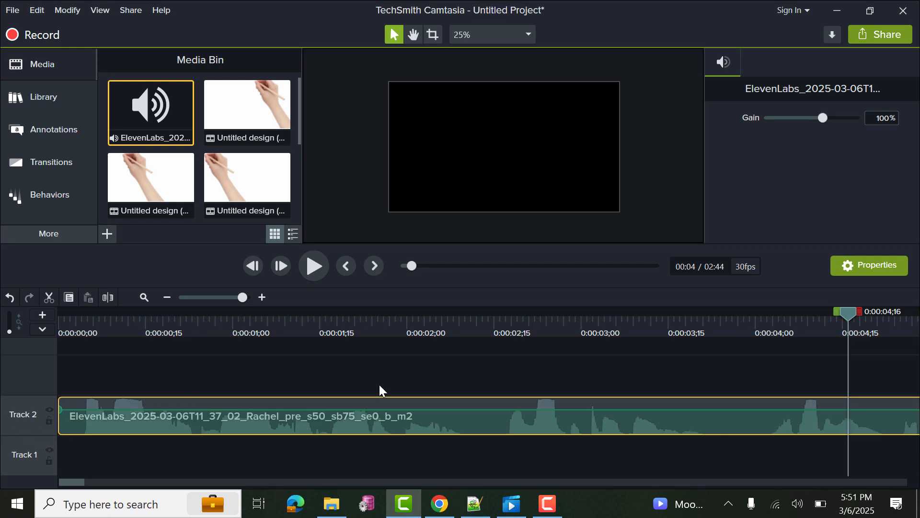
pyautogui.moveTo(405, 451); pyautogui.dragTo(391, 477)
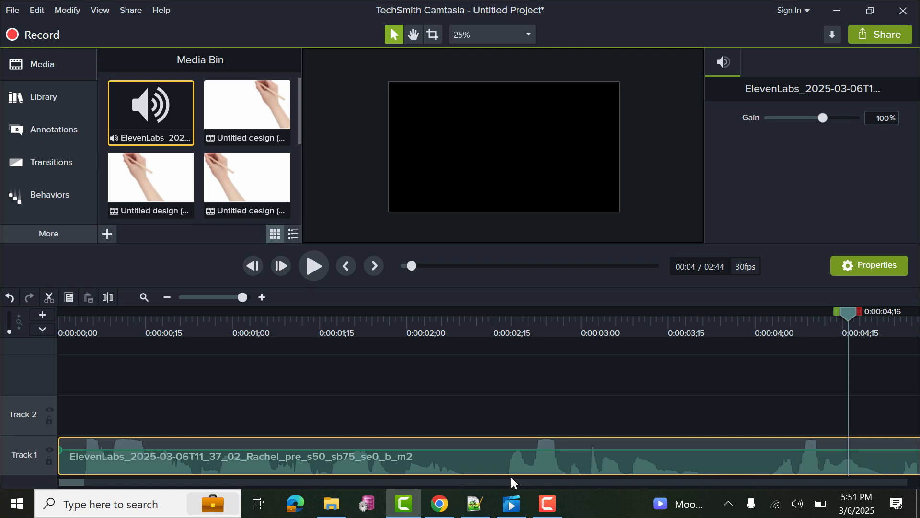
# Add the Untitled design (5) video at the start of Track 2 and preview it with the narration from 0:00
pyautogui.click(754, 482)
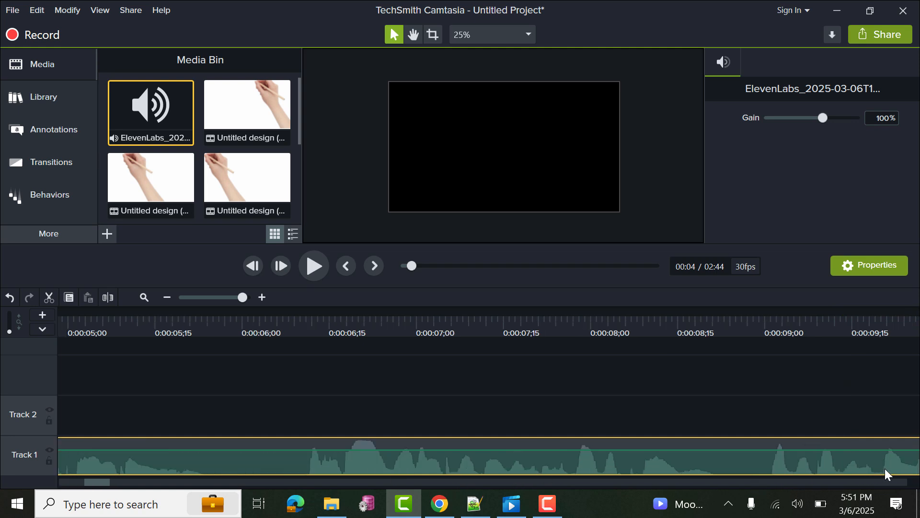
pyautogui.click(213, 297)
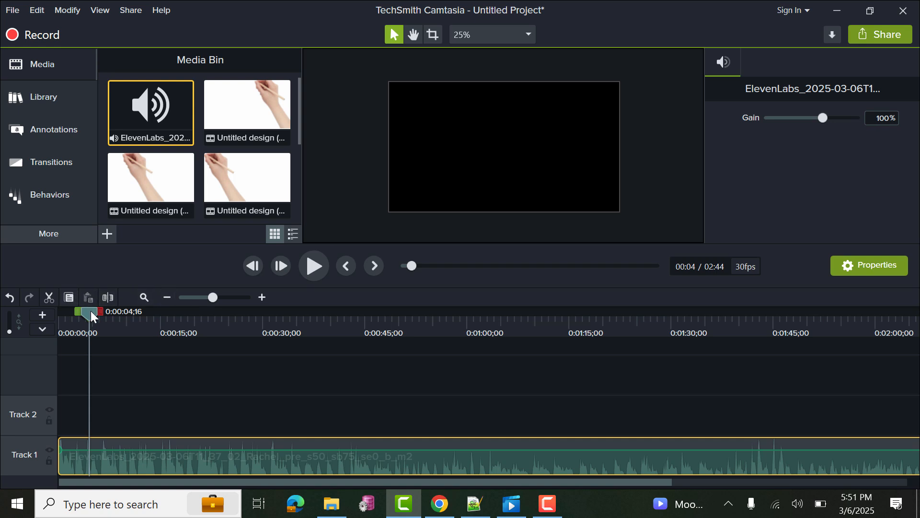
pyautogui.moveTo(90, 310); pyautogui.dragTo(42, 317)
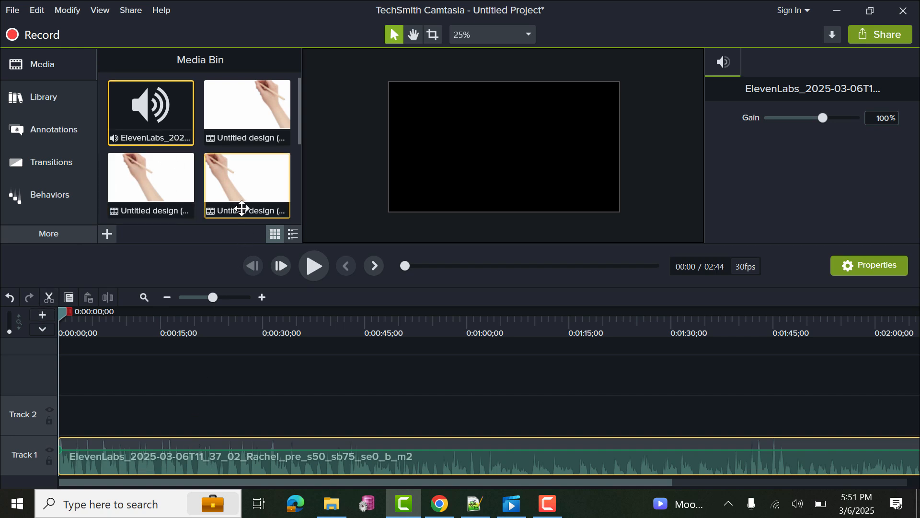
pyautogui.click(239, 123)
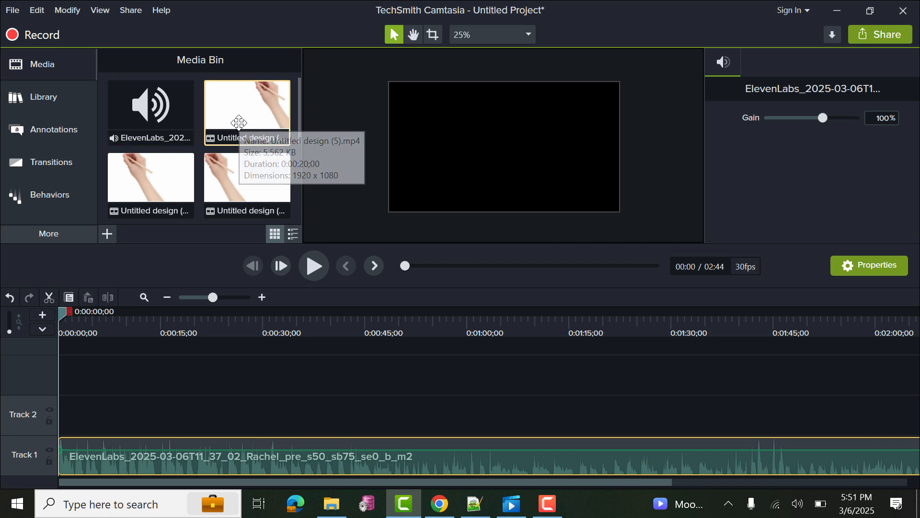
pyautogui.moveTo(239, 122); pyautogui.dragTo(26, 434)
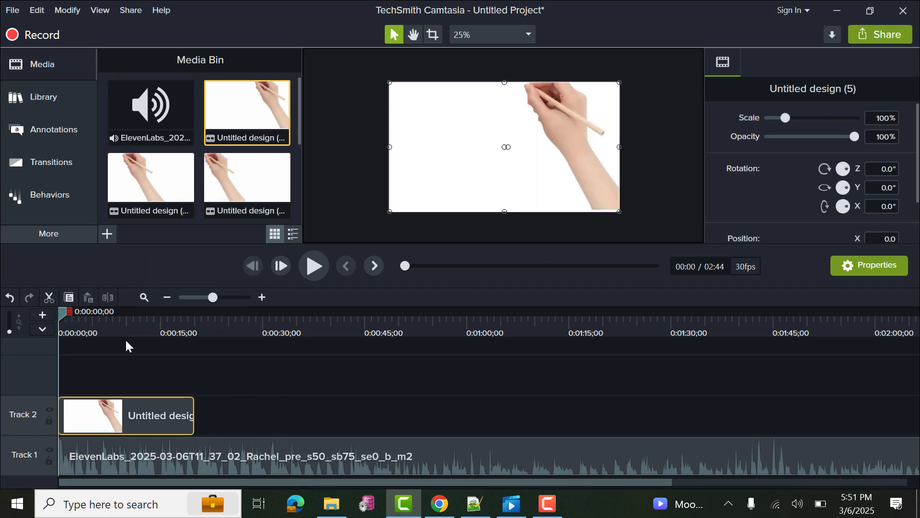
pyautogui.click(311, 266)
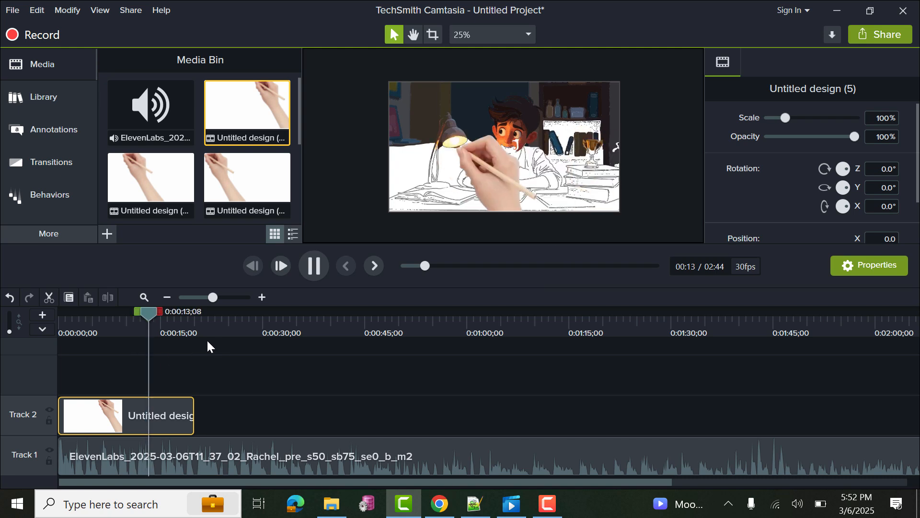
pyautogui.click(314, 266)
# Place the Standard_Mode good-student video at the start of Track 2, with Untitled design (5) directly after it
pyautogui.moveTo(184, 409); pyautogui.dragTo(374, 415)
pyautogui.scroll(-4, 273, 173)
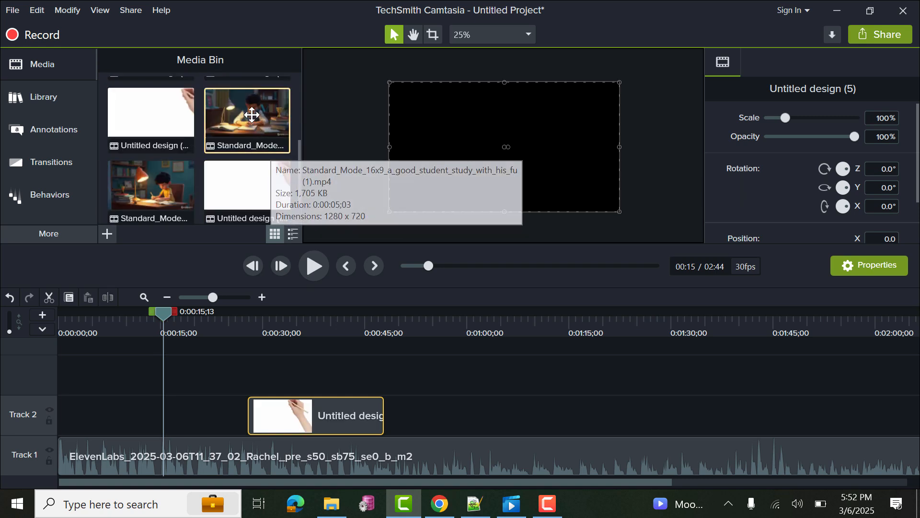
pyautogui.moveTo(252, 116); pyautogui.dragTo(38, 433)
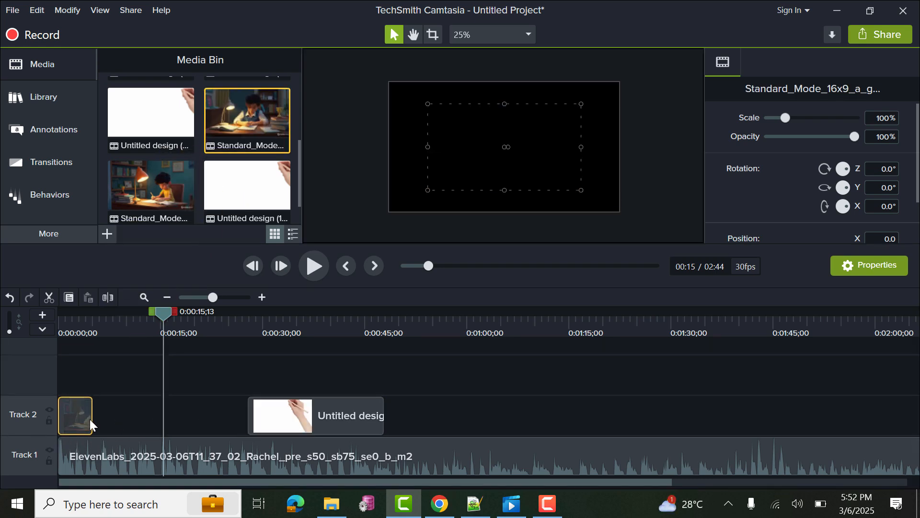
pyautogui.moveTo(294, 434); pyautogui.dragTo(93, 421)
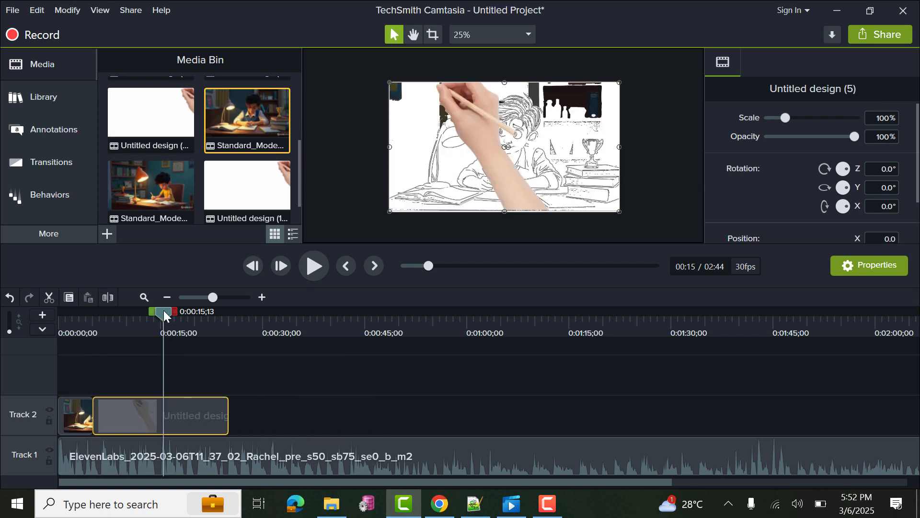
# Preview the opening and enlarge the good-student video on the canvas to 150% scale, filling the whole frame
pyautogui.hotkey('ctrl', 'Home')
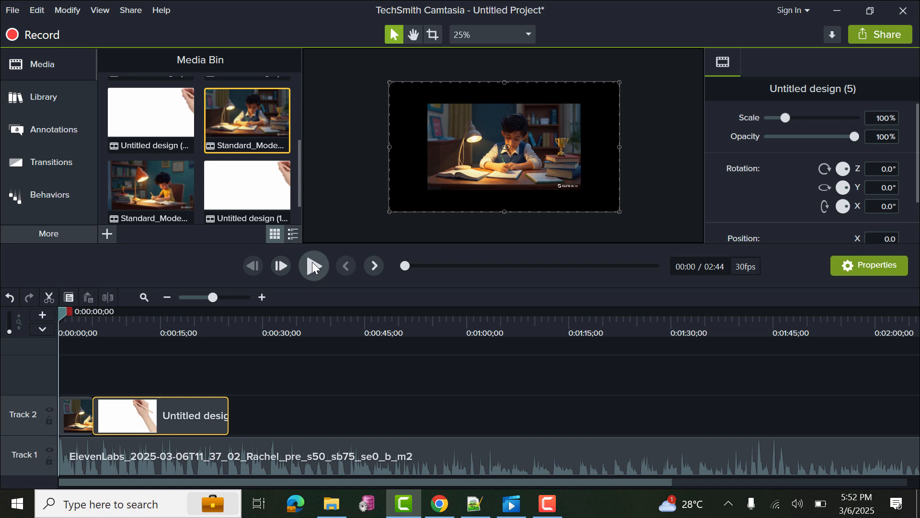
pyautogui.click(312, 262)
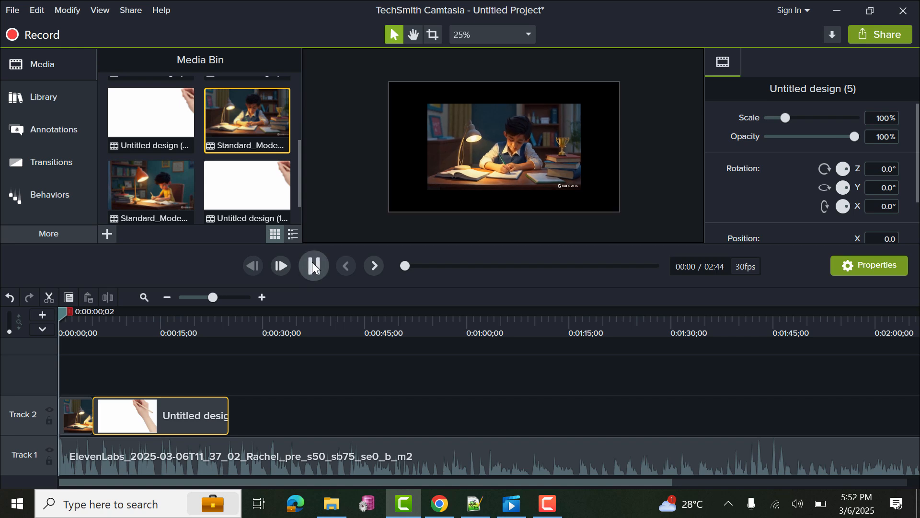
pyautogui.click(488, 146)
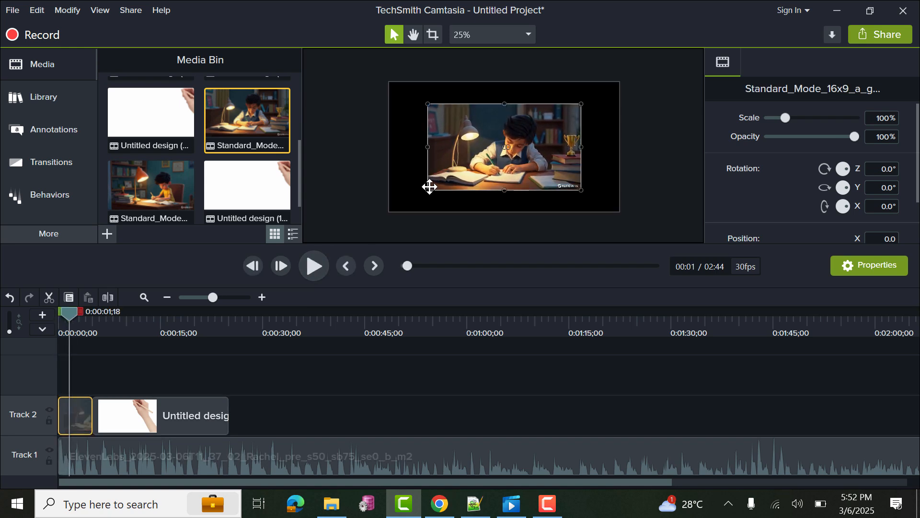
pyautogui.click(432, 195)
pyautogui.click(439, 176)
pyautogui.moveTo(428, 191); pyautogui.dragTo(390, 201)
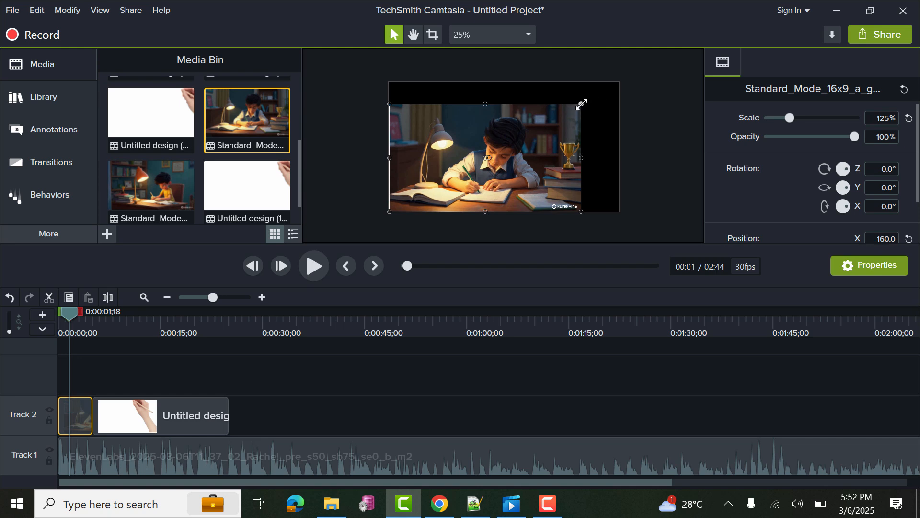
pyautogui.moveTo(582, 104); pyautogui.dragTo(618, 85)
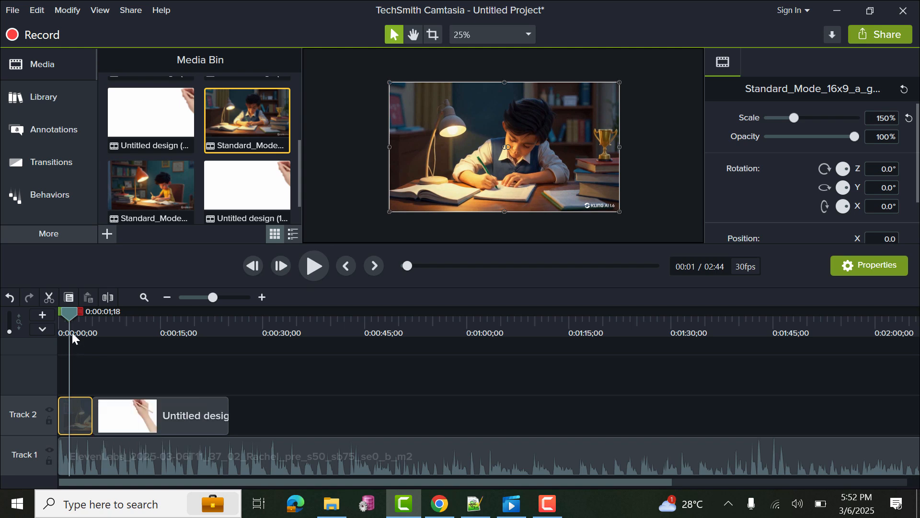
# Add a Zig zag transition between the good-student video and Untitled design (5) on Track 2
pyautogui.moveTo(71, 314); pyautogui.dragTo(93, 315)
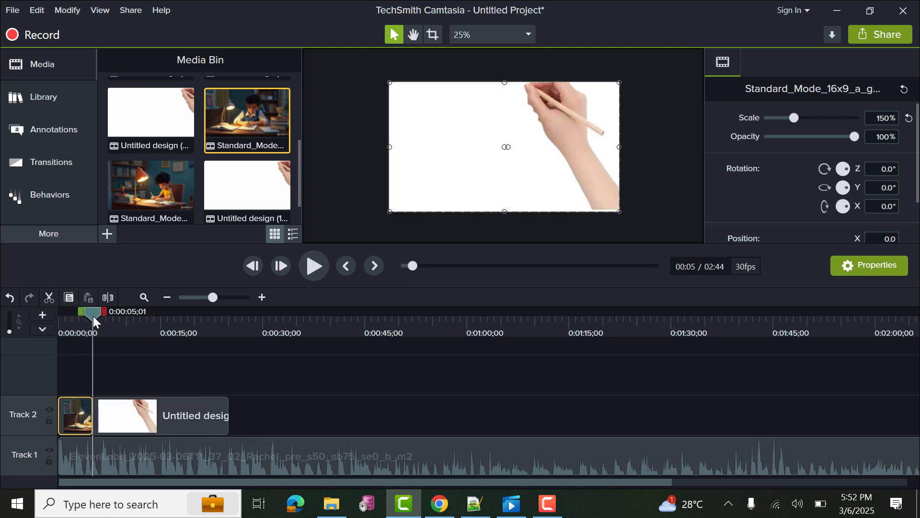
pyautogui.click(53, 165)
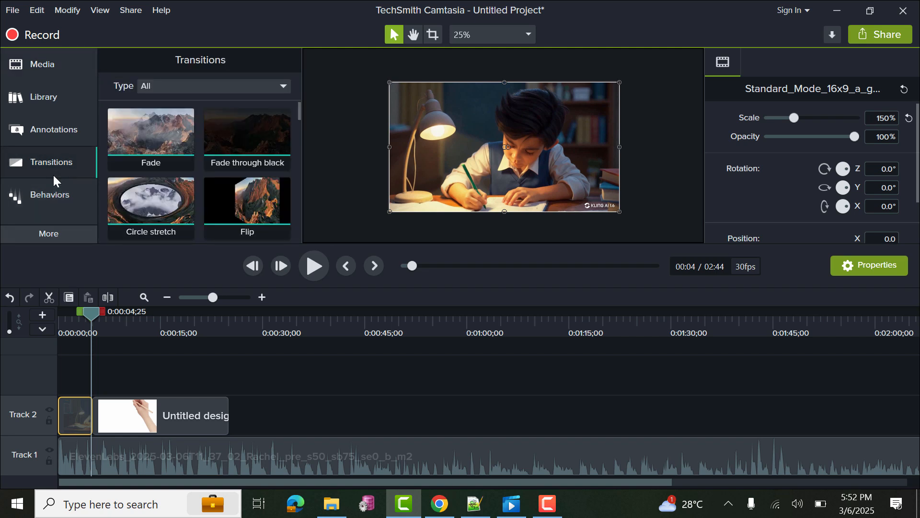
pyautogui.click(175, 133)
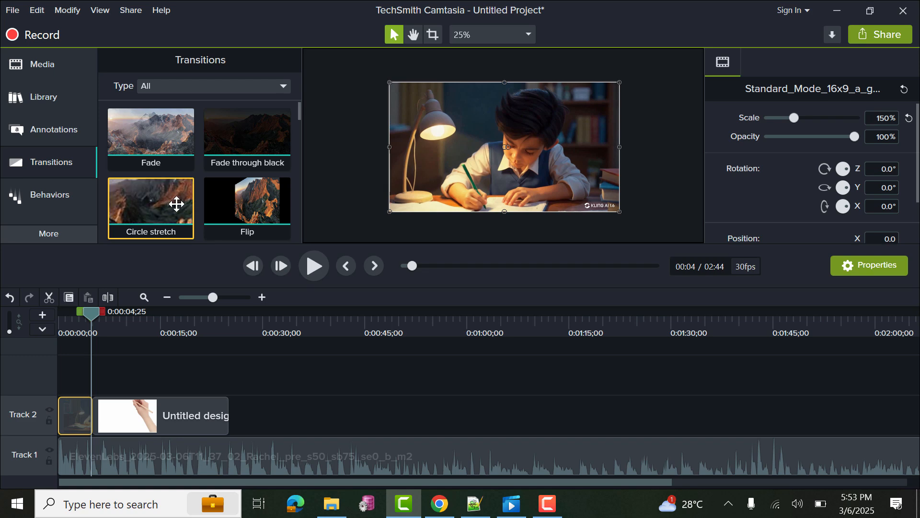
pyautogui.scroll(-3, 177, 203)
pyautogui.scroll(-3, 176, 204)
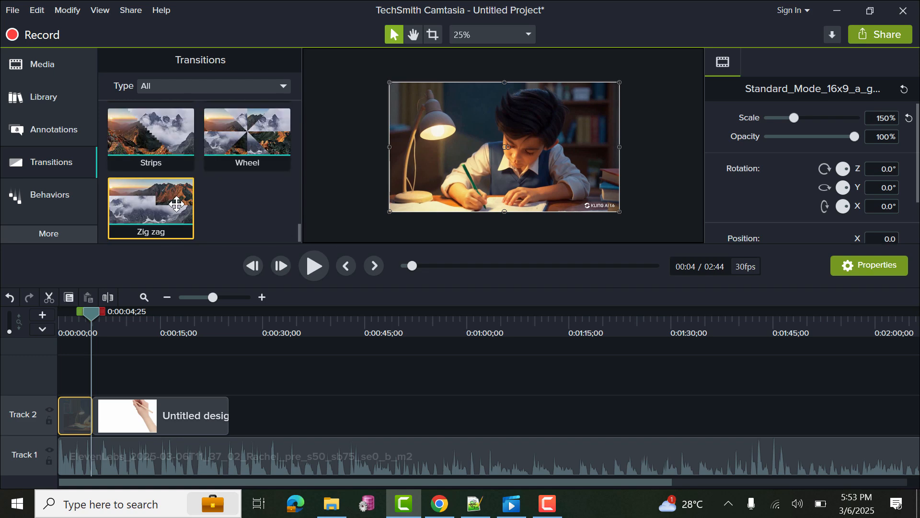
pyautogui.scroll(1, 166, 179)
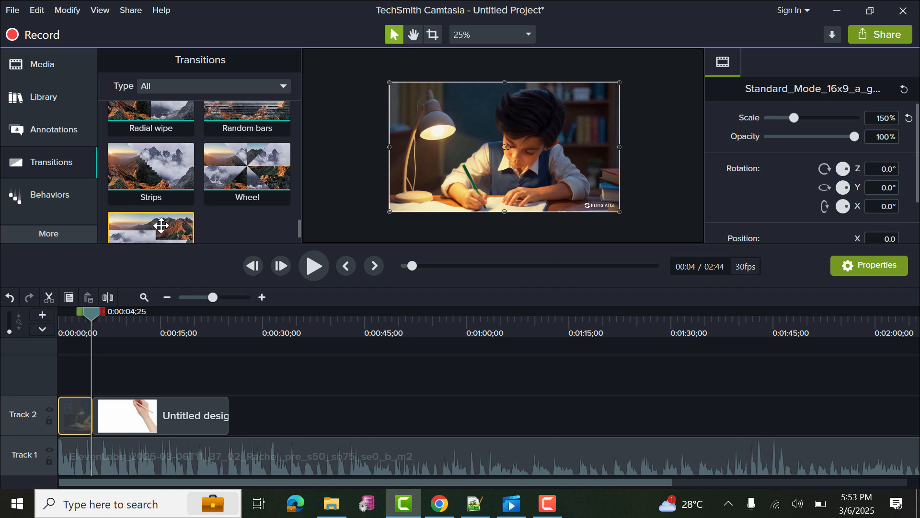
pyautogui.moveTo(161, 226); pyautogui.dragTo(103, 393)
pyautogui.moveTo(165, 223); pyautogui.dragTo(97, 413)
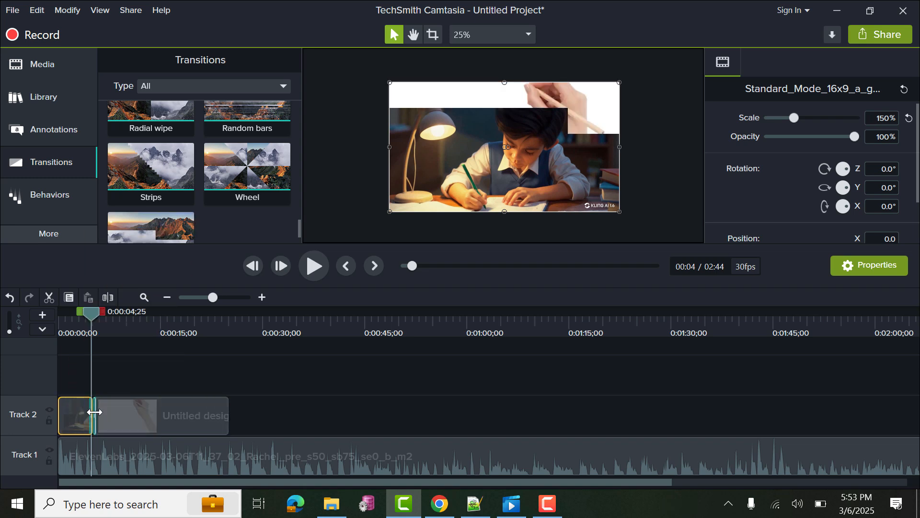
pyautogui.click(94, 412)
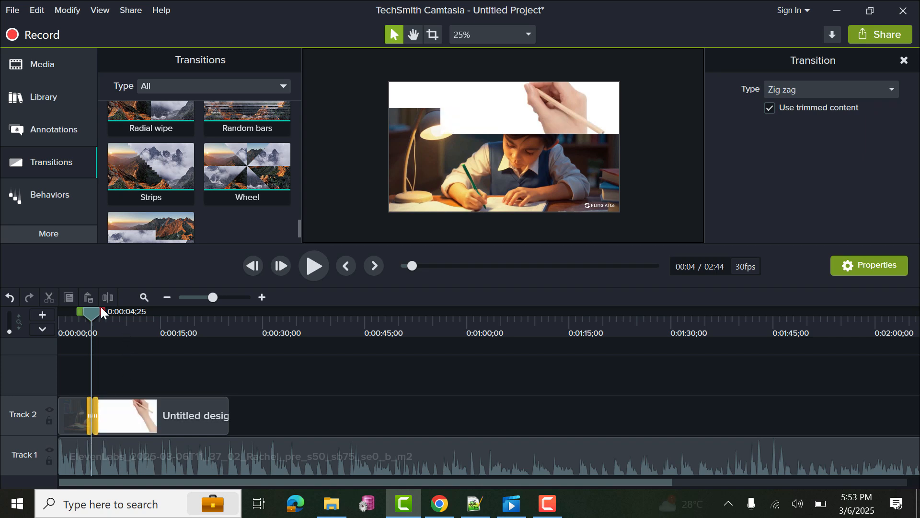
# Play the timeline from 0:00 to review the Zig zag transition and the sketch clip, and go back to about 0:21
pyautogui.moveTo(94, 314); pyautogui.dragTo(41, 312)
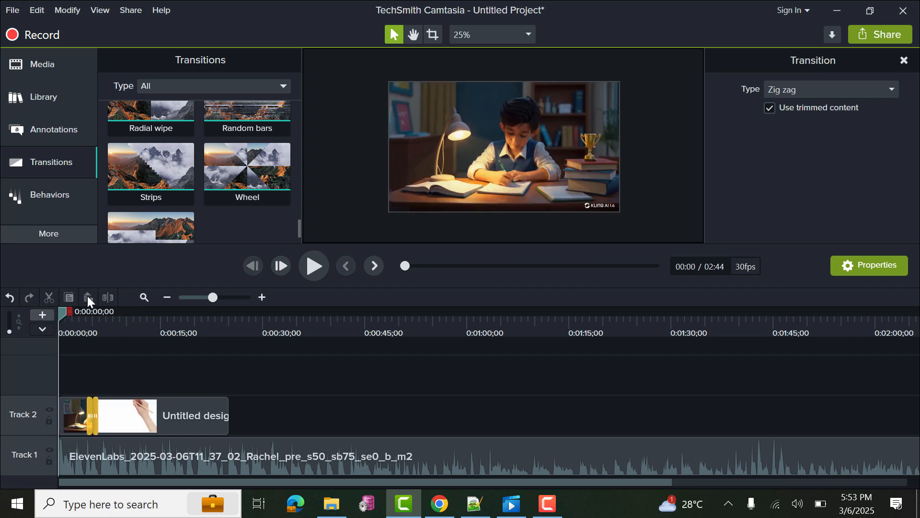
pyautogui.click(318, 266)
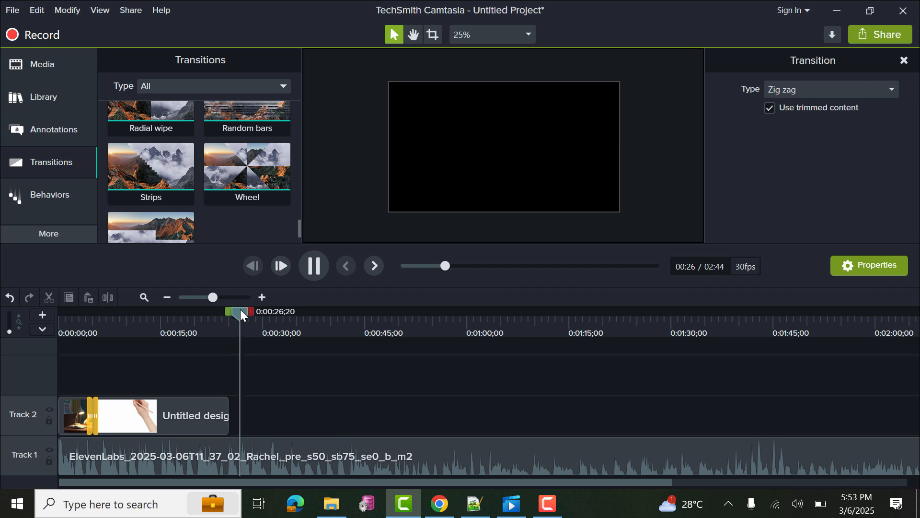
pyautogui.click(198, 313)
pyautogui.moveTo(198, 313); pyautogui.dragTo(201, 312)
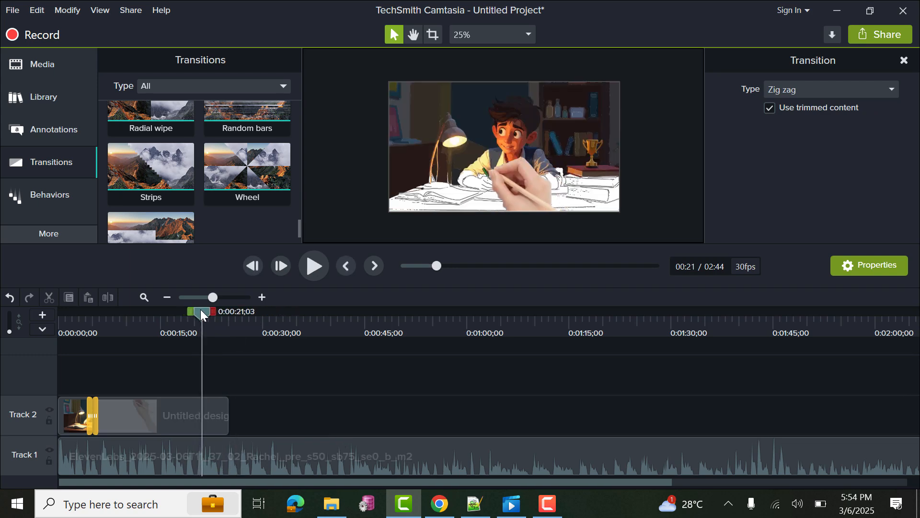
# Add the Untitled design (1) video to Track 2 directly after Untitled design (5)
pyautogui.scroll(5, 208, 182)
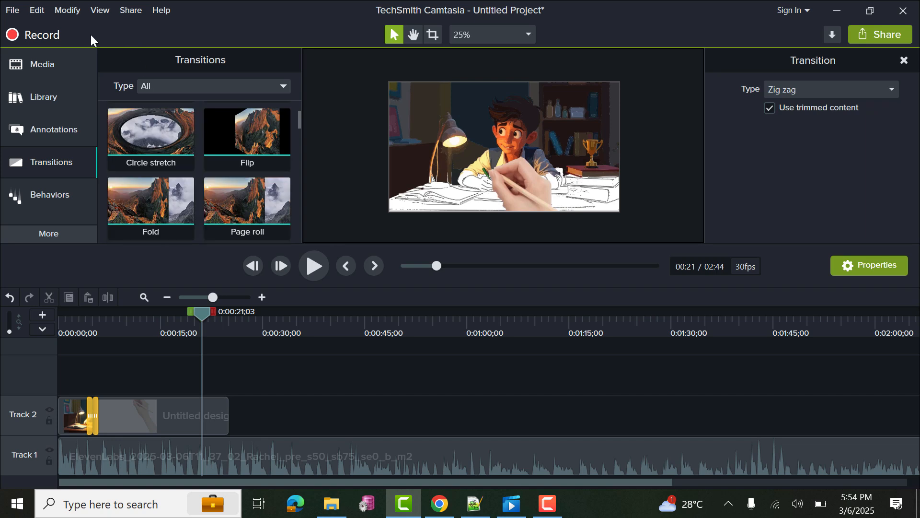
pyautogui.click(40, 60)
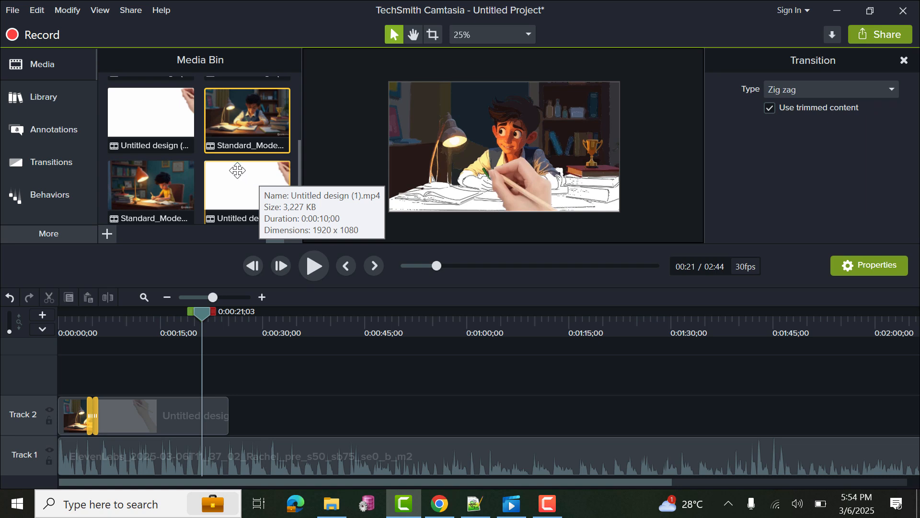
pyautogui.scroll(3, 155, 113)
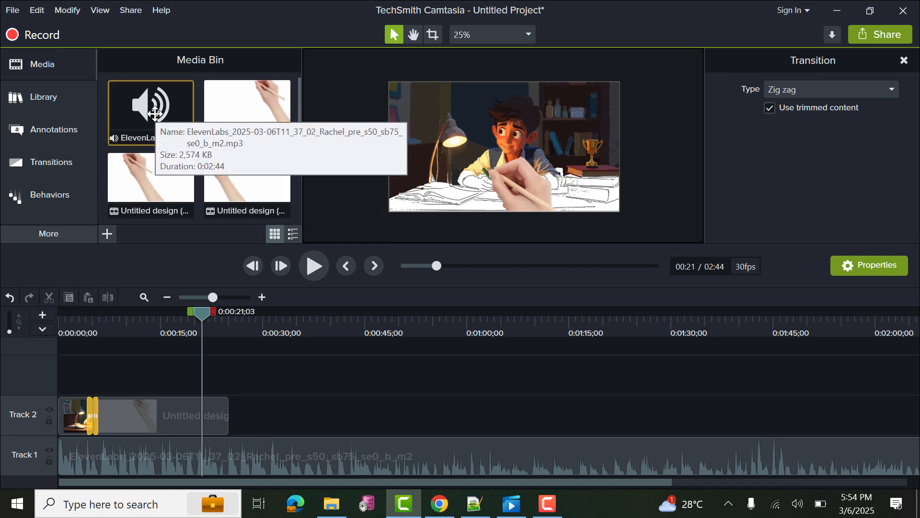
pyautogui.scroll(-5, 155, 114)
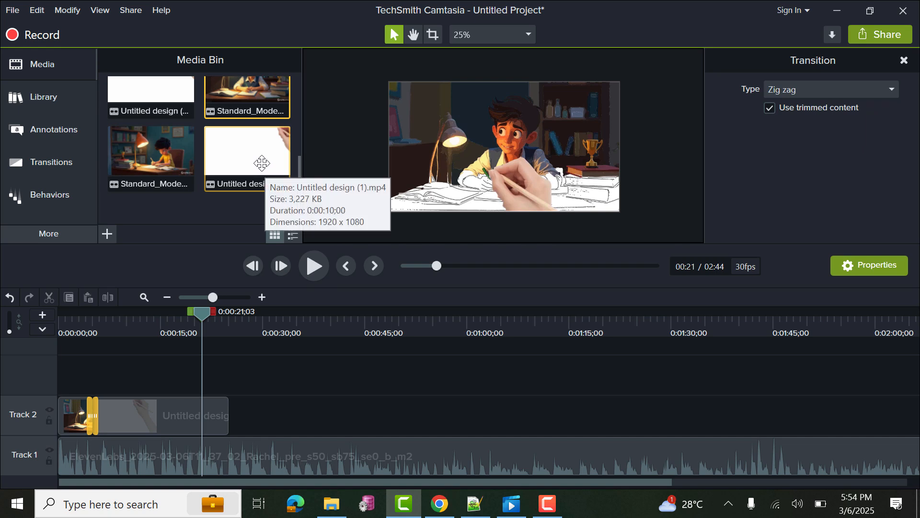
pyautogui.moveTo(255, 155); pyautogui.dragTo(233, 445)
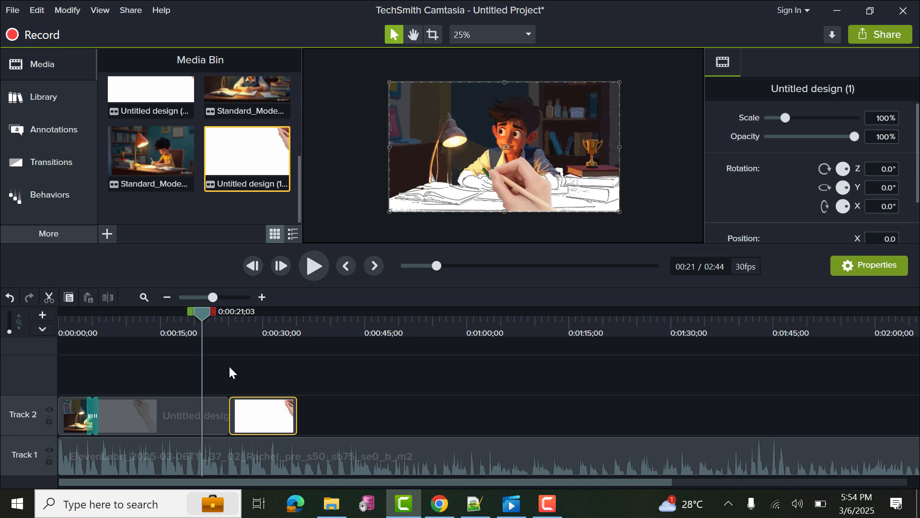
# Preview Untitled design (1) with the narration and place a copy of the clip on Track 2 at about 0:50
pyautogui.click(312, 267)
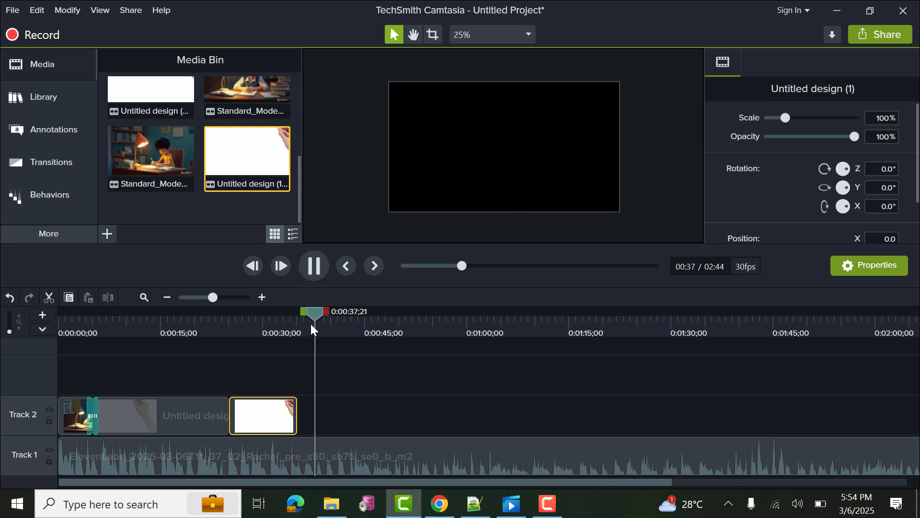
pyautogui.moveTo(321, 311); pyautogui.dragTo(296, 312)
pyautogui.click(197, 321)
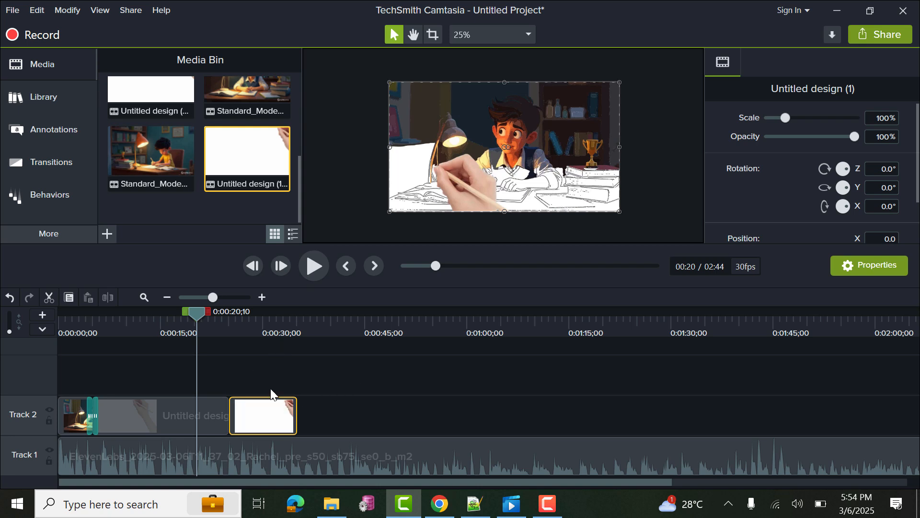
pyautogui.moveTo(201, 319)
pyautogui.mouseDown()
pyautogui.moveTo(235, 321)
pyautogui.moveTo(222, 325)
pyautogui.mouseUp()
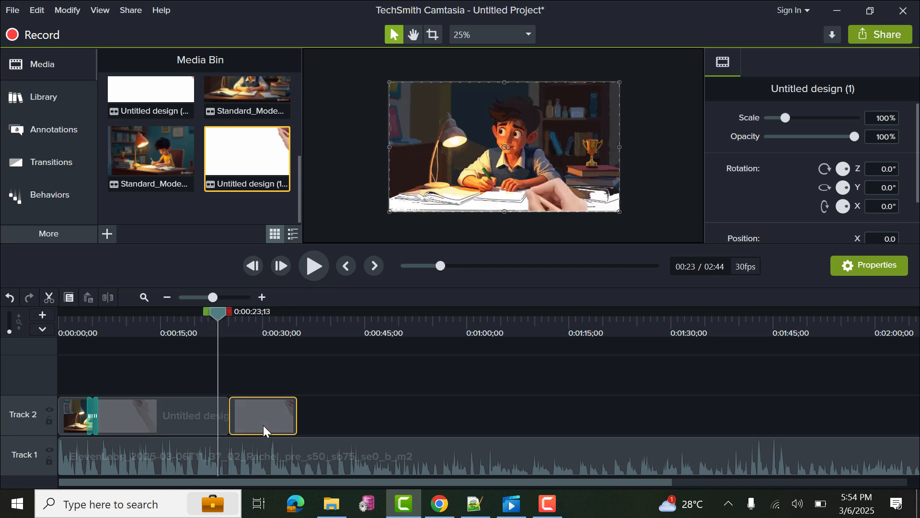
pyautogui.moveTo(288, 425); pyautogui.dragTo(451, 411)
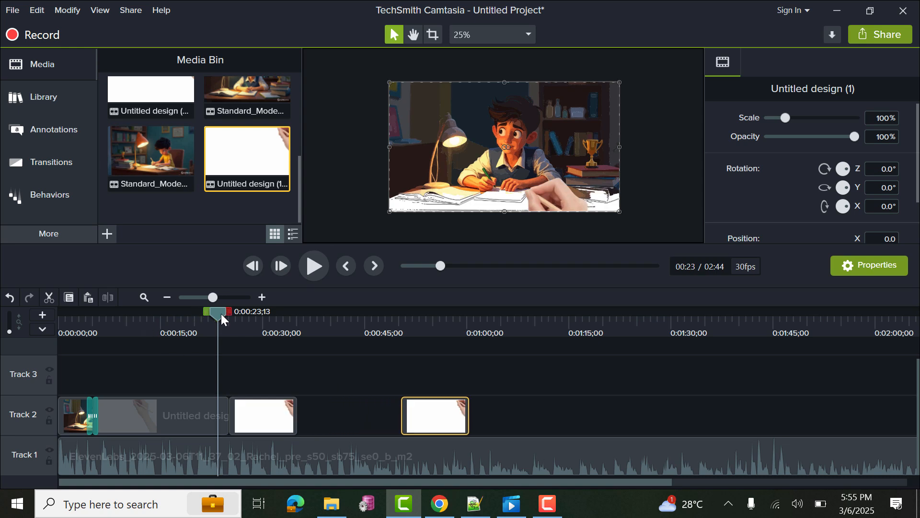
# Try to add and widen a Strips transition between Untitled design (5) and the first Untitled design (1) clip
pyautogui.moveTo(222, 320); pyautogui.dragTo(228, 320)
pyautogui.click(41, 159)
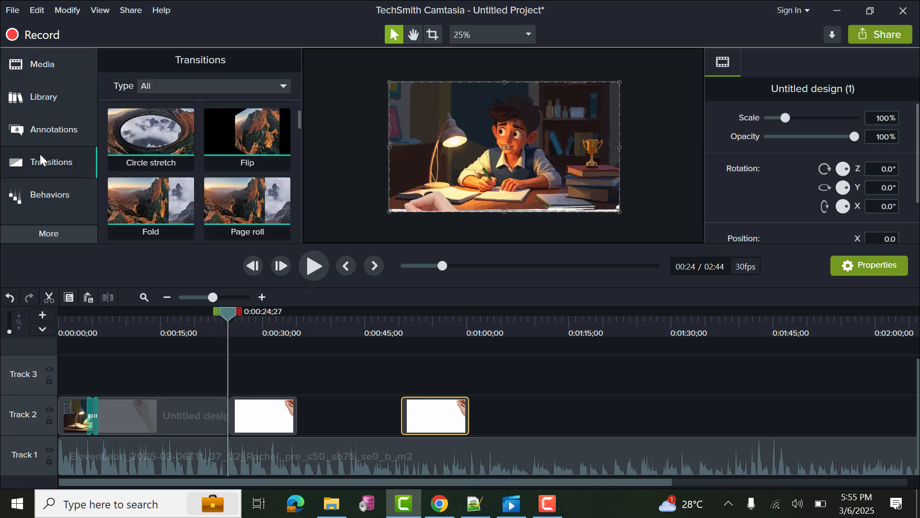
pyautogui.scroll(-10, 199, 193)
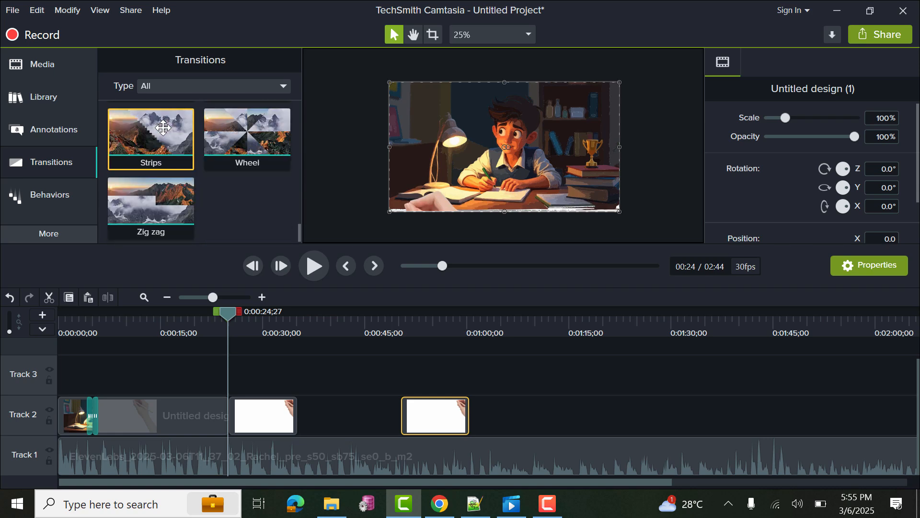
pyautogui.moveTo(162, 127); pyautogui.dragTo(229, 411)
pyautogui.click(228, 409)
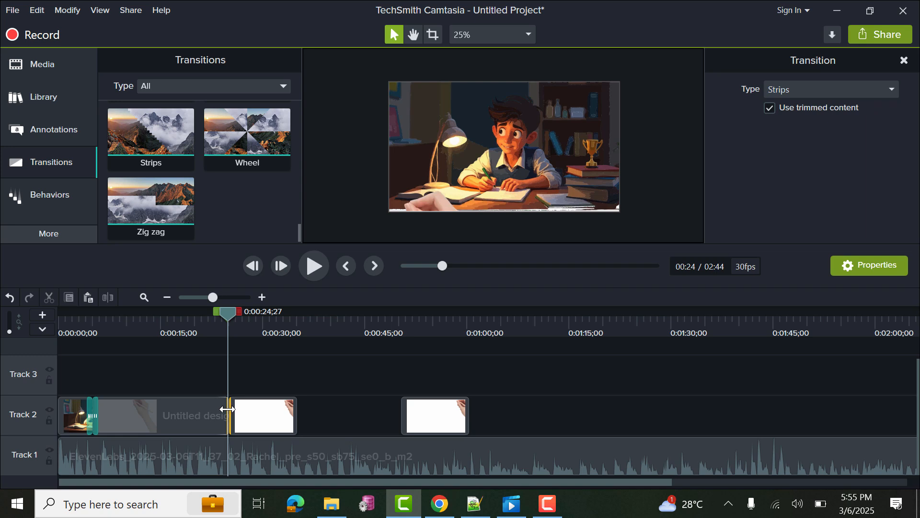
pyautogui.click(227, 408)
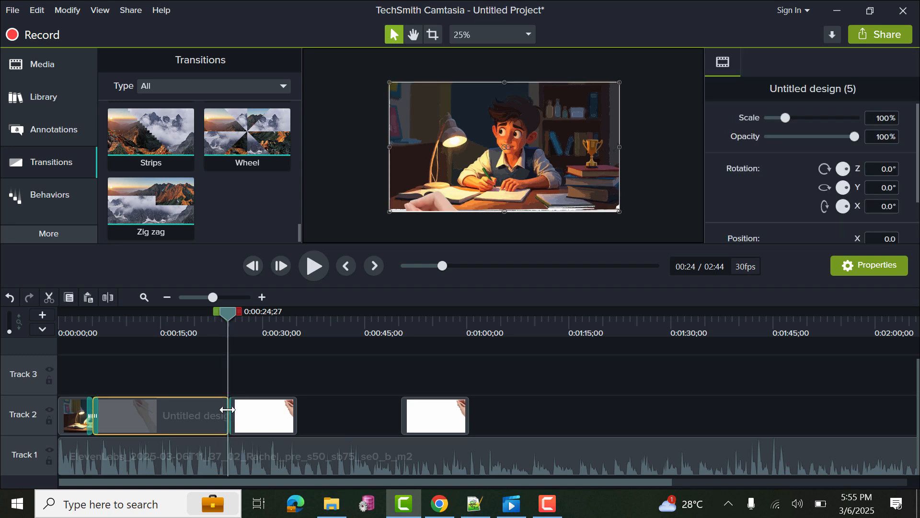
pyautogui.click(228, 410)
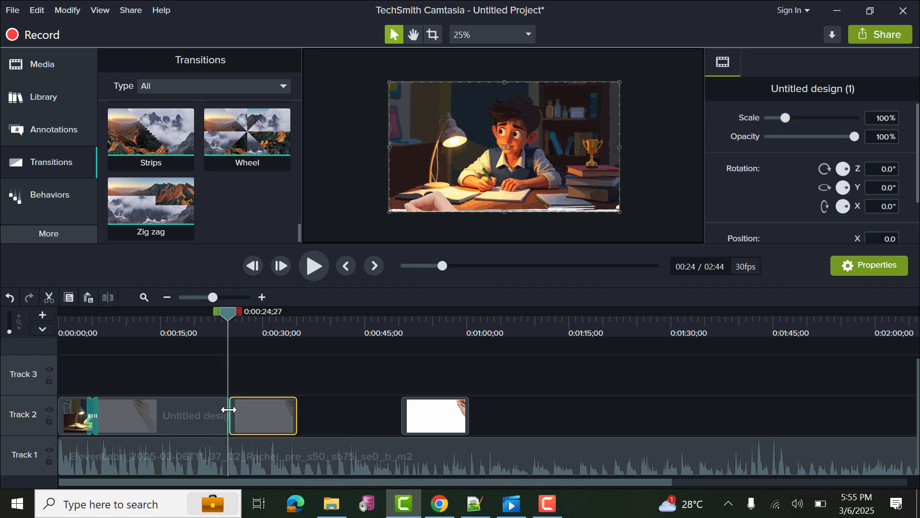
pyautogui.click(229, 409)
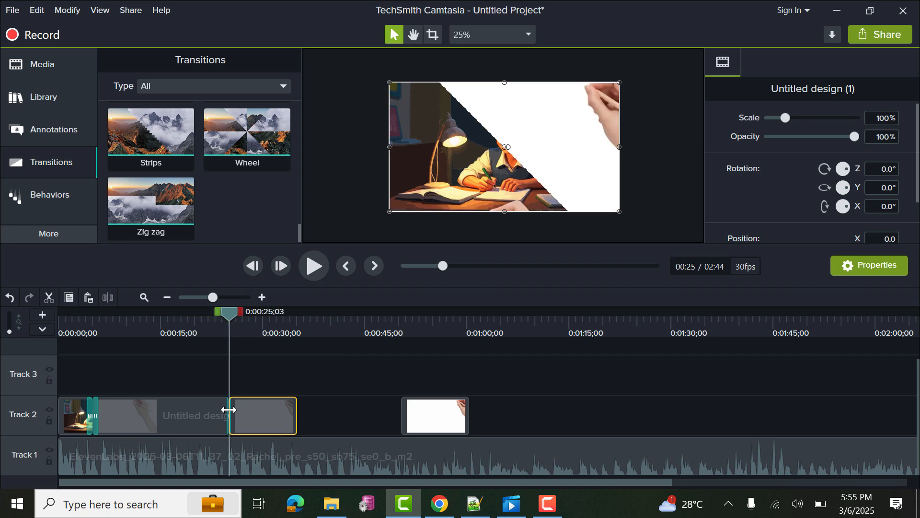
pyautogui.moveTo(228, 410); pyautogui.dragTo(249, 413)
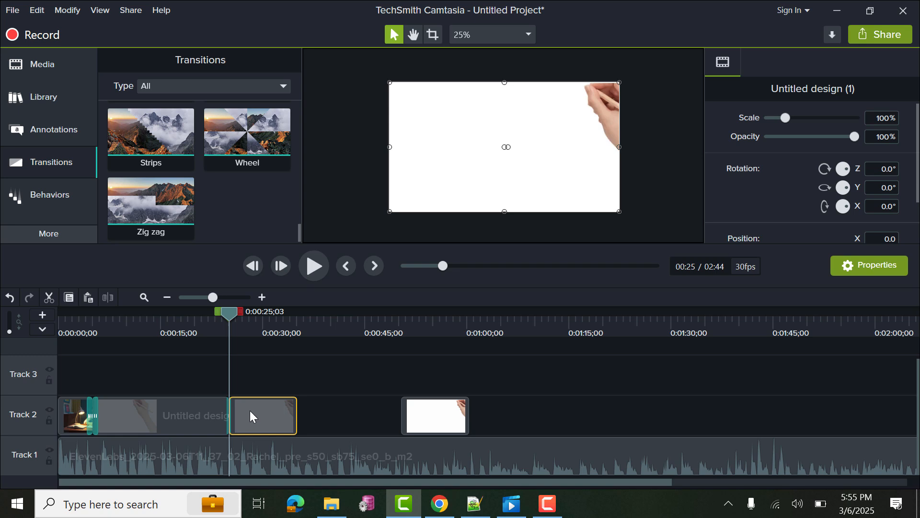
pyautogui.click(226, 413)
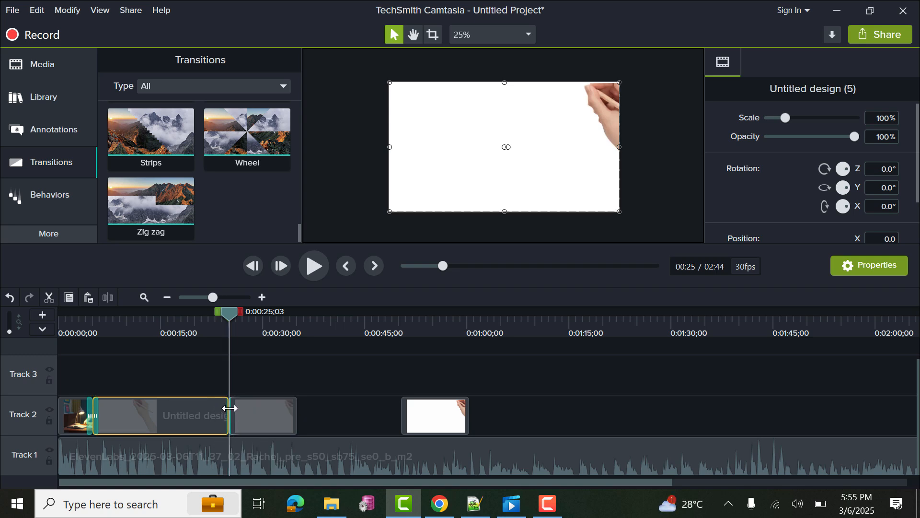
# Delete the first Untitled design (1) clip and the leftover Strips transition at the end of Untitled design (5)
pyautogui.moveTo(229, 408); pyautogui.dragTo(295, 415)
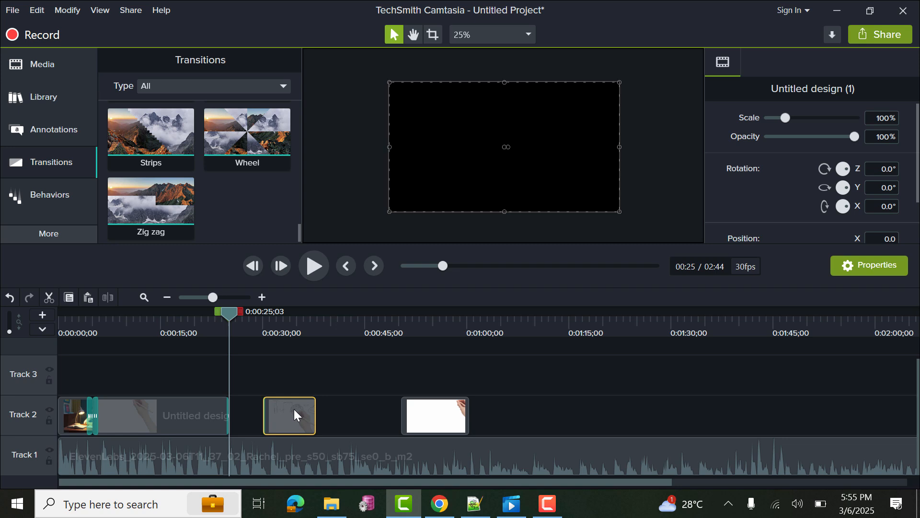
pyautogui.press('Delete')
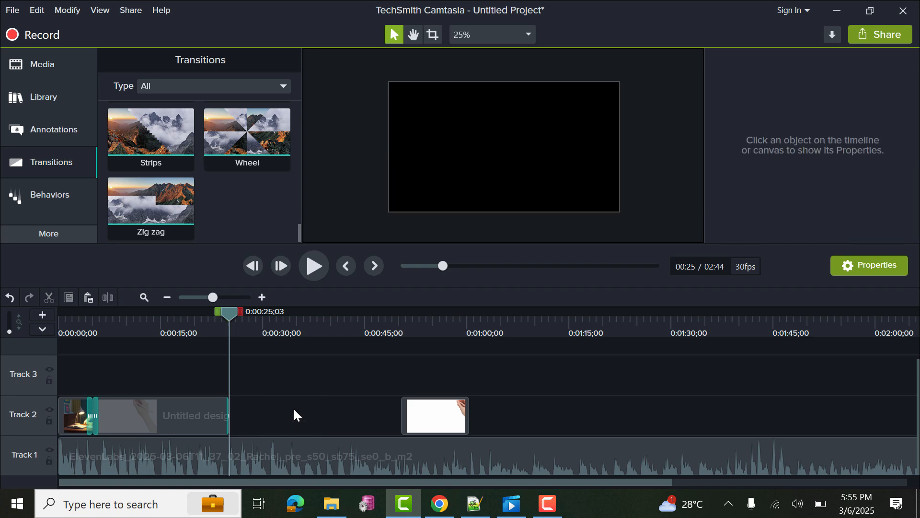
pyautogui.click(227, 407)
pyautogui.press('Delete')
# Move the remaining Untitled design (1) clip directly after Untitled design (5) and join them with a Strips transition
pyautogui.moveTo(436, 421); pyautogui.dragTo(249, 432)
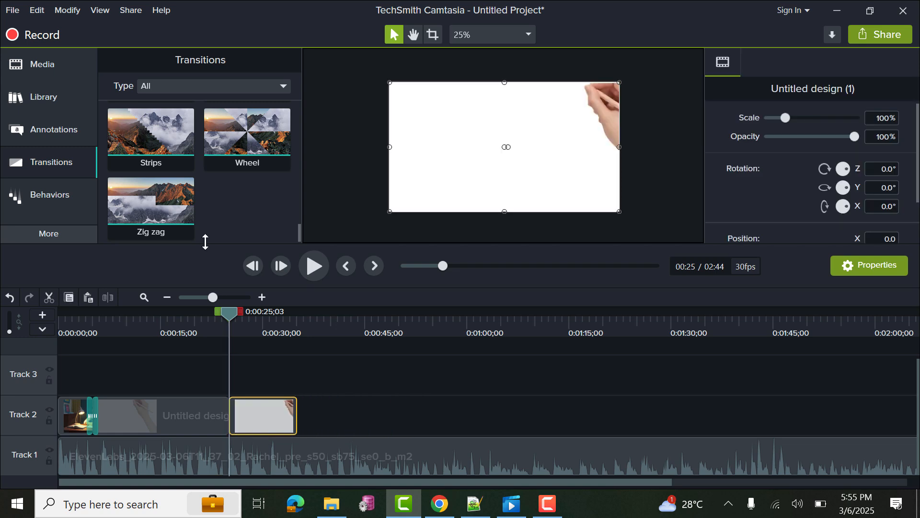
pyautogui.moveTo(156, 130); pyautogui.dragTo(233, 424)
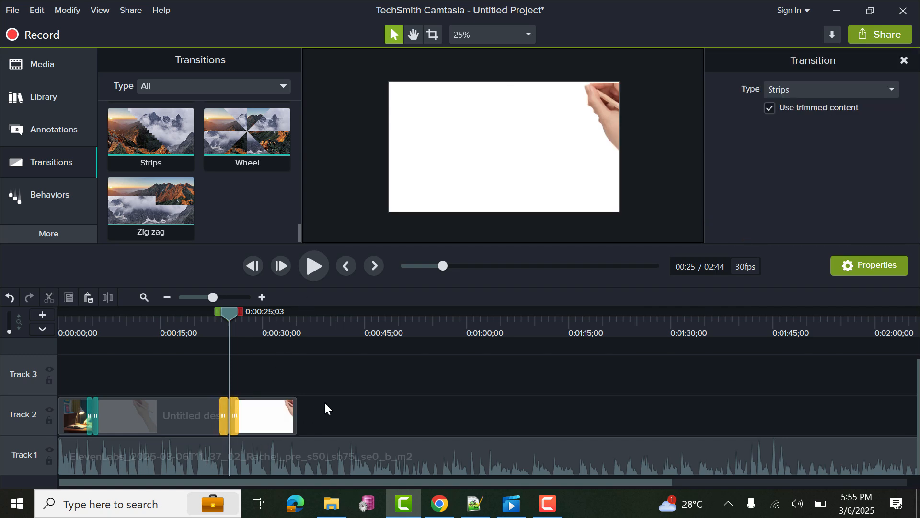
# Place a copy of Untitled design (1) directly after the original on Track 2 and return the playhead to 0:00
pyautogui.click(264, 430)
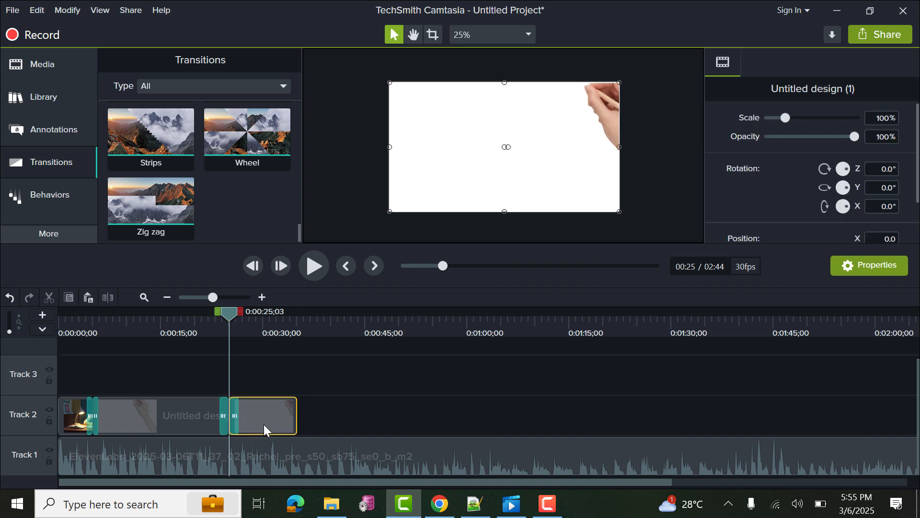
pyautogui.moveTo(264, 430); pyautogui.dragTo(273, 381)
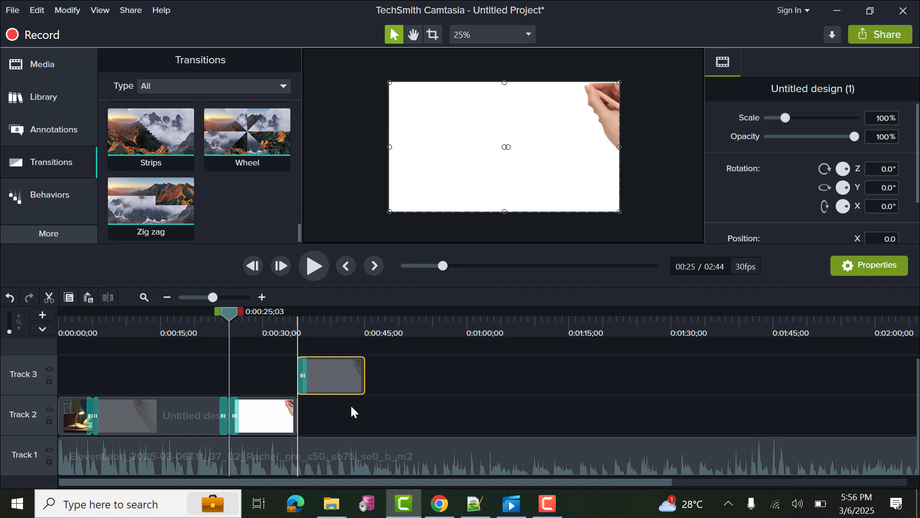
pyautogui.moveTo(352, 413); pyautogui.dragTo(353, 420)
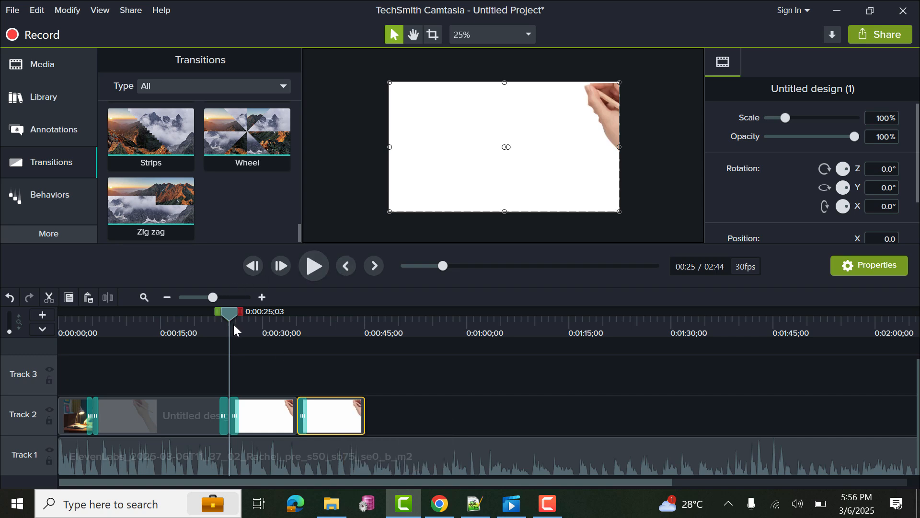
pyautogui.moveTo(230, 321); pyautogui.dragTo(24, 353)
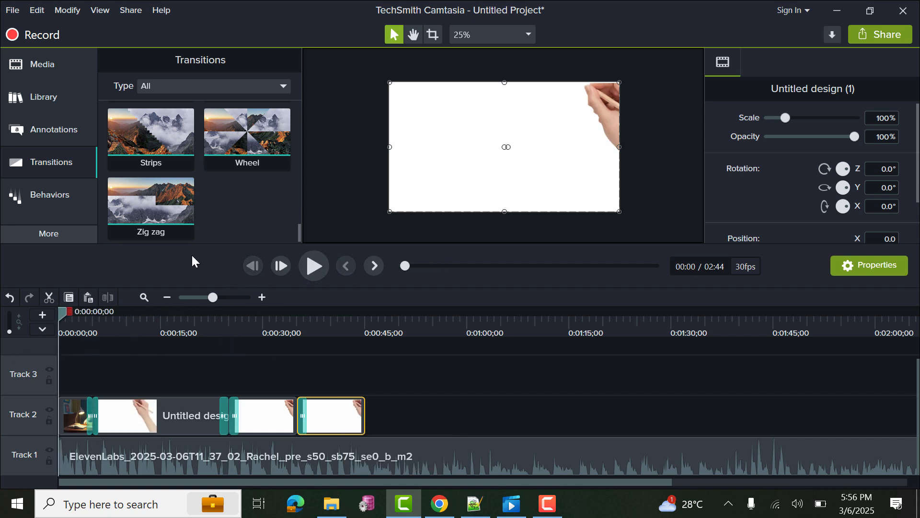
# Play back the timeline and append the Standard_Mode_16x9_suddenly_he_get_a_plan_that_he_w clip directly after the second Untitled design (1) on Track 2
pyautogui.click(314, 268)
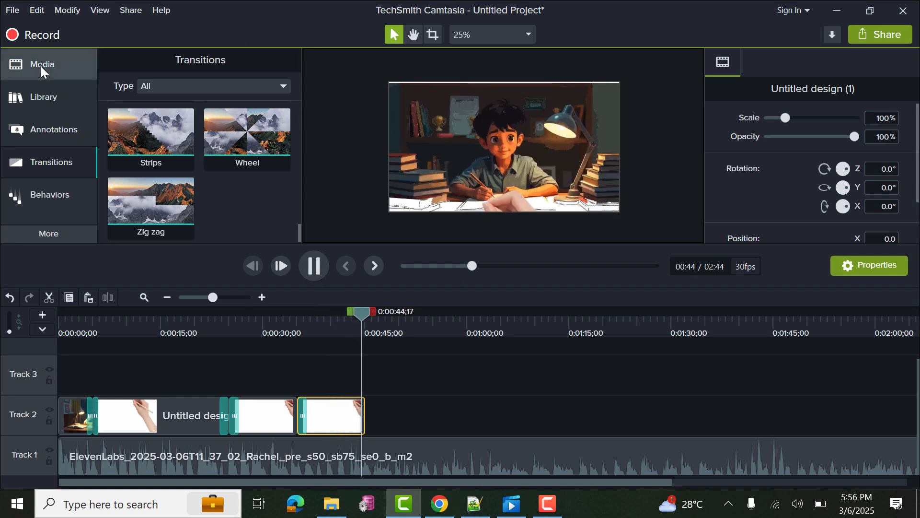
pyautogui.click(16, 66)
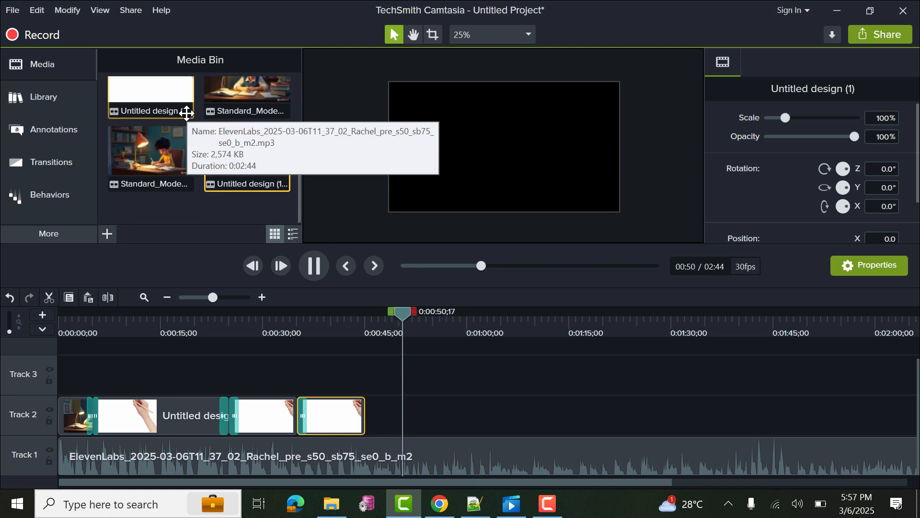
pyautogui.moveTo(152, 144); pyautogui.dragTo(355, 419)
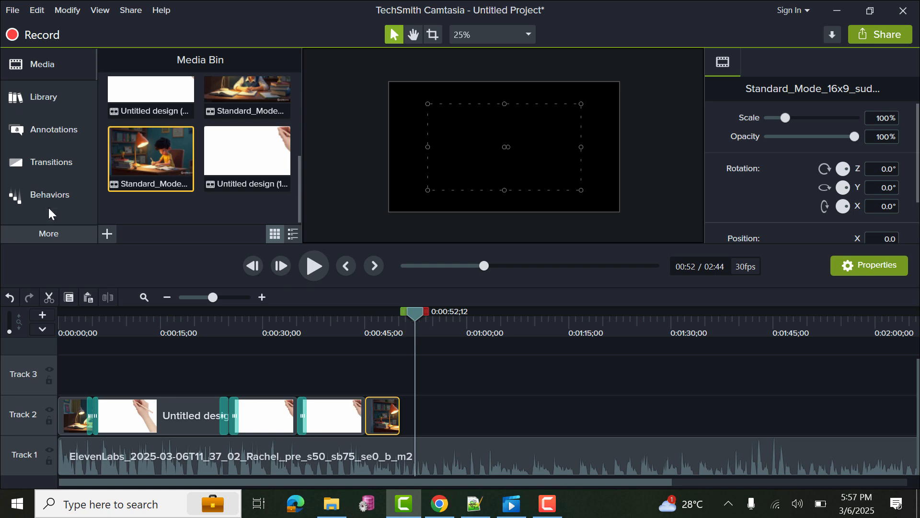
# Join the second Untitled design (1) and the new Standard_Mode clip on Track 2 with a Strips transition
pyautogui.click(42, 195)
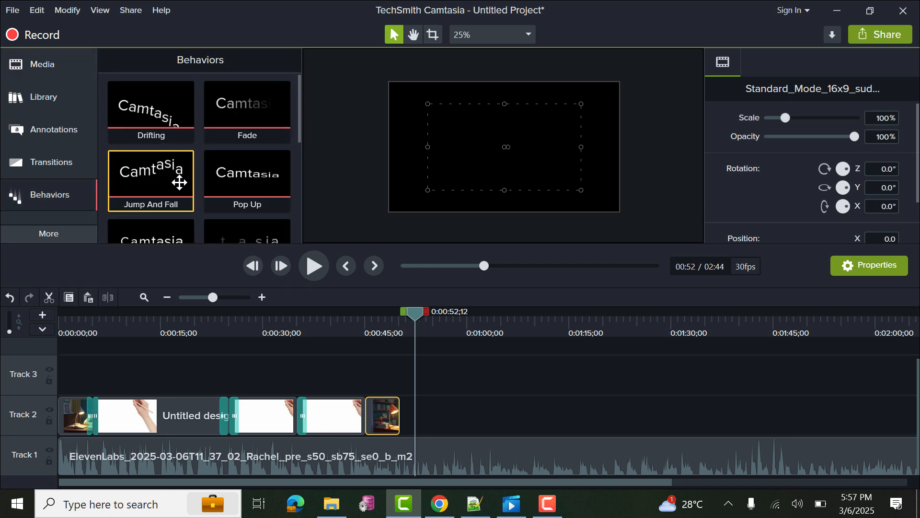
pyautogui.click(51, 163)
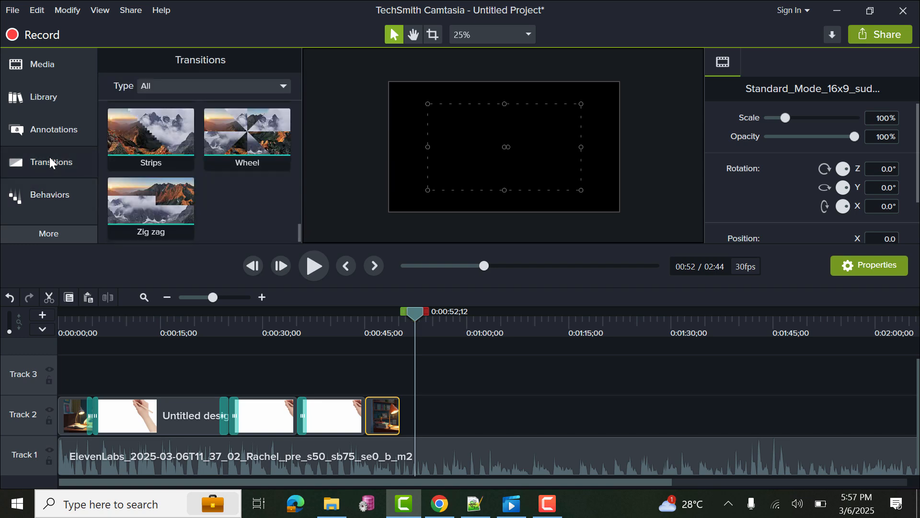
pyautogui.click(57, 161)
pyautogui.click(46, 170)
pyautogui.moveTo(402, 315); pyautogui.dragTo(345, 314)
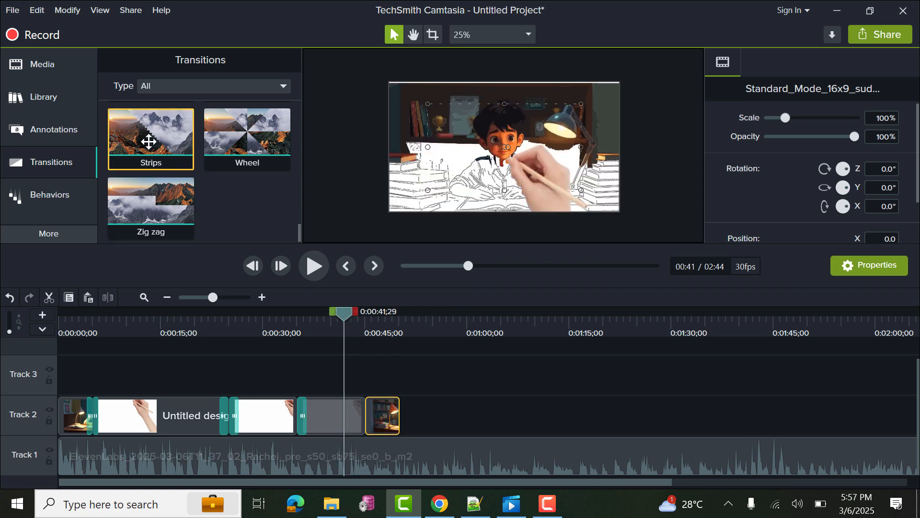
pyautogui.moveTo(146, 139); pyautogui.dragTo(366, 407)
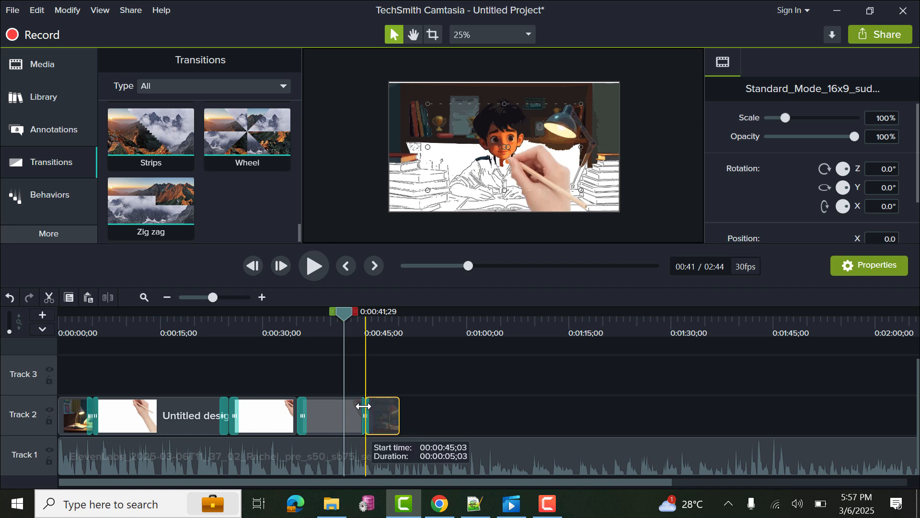
pyautogui.moveTo(356, 406); pyautogui.dragTo(355, 406)
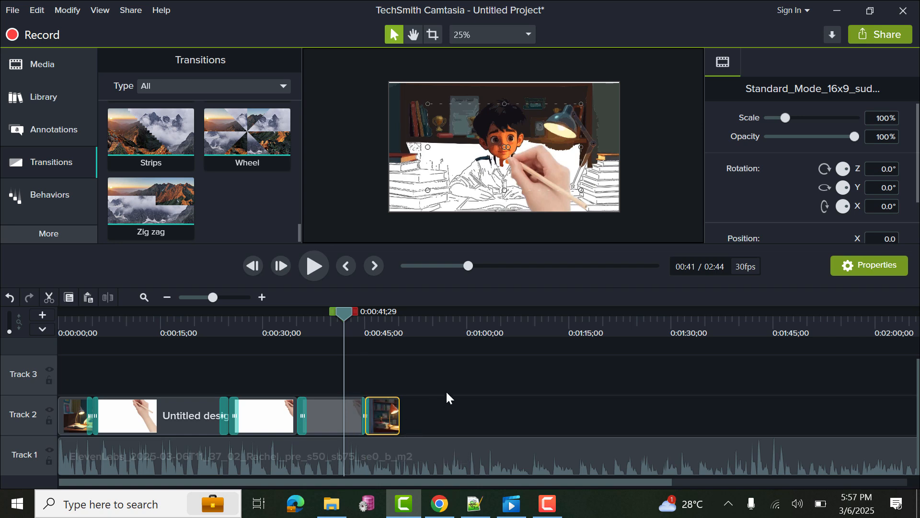
# Enlarge the new Standard_Mode clip to 150% scale so it fills the whole canvas
pyautogui.moveTo(349, 318); pyautogui.dragTo(385, 321)
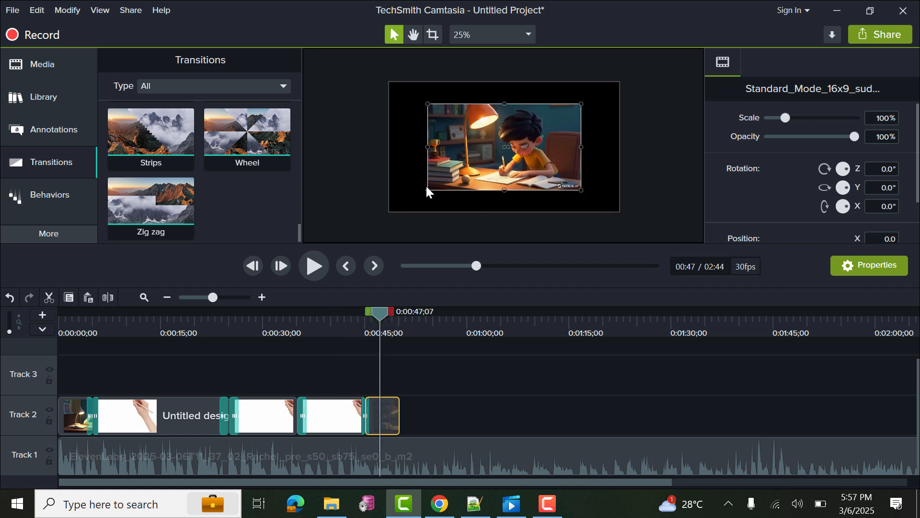
pyautogui.moveTo(428, 191); pyautogui.dragTo(391, 205)
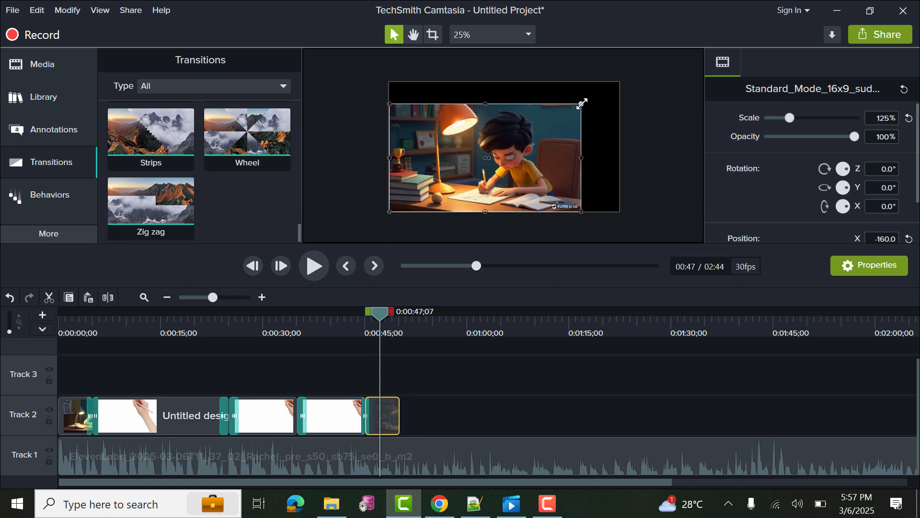
pyautogui.moveTo(582, 103); pyautogui.dragTo(620, 83)
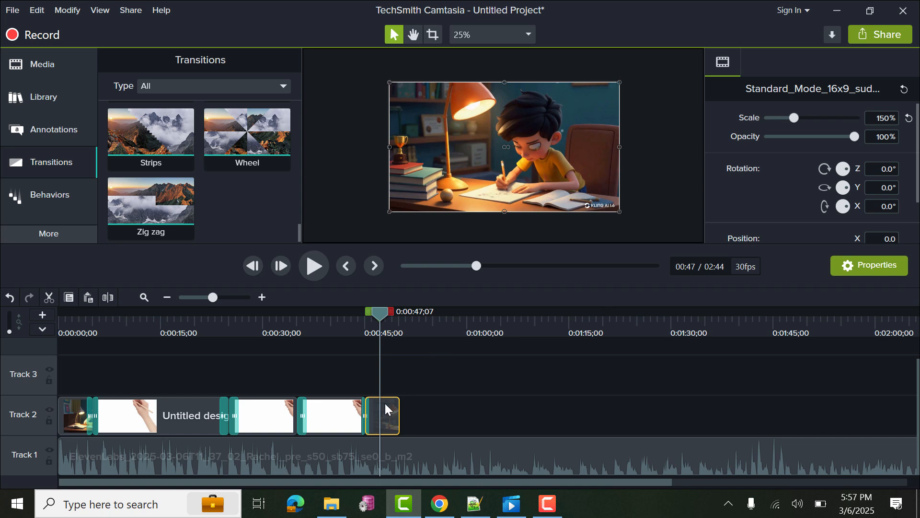
# Paste a copy of the enlarged Standard_Mode clip with its Strips transition directly after the original on Track 2
pyautogui.click(425, 418)
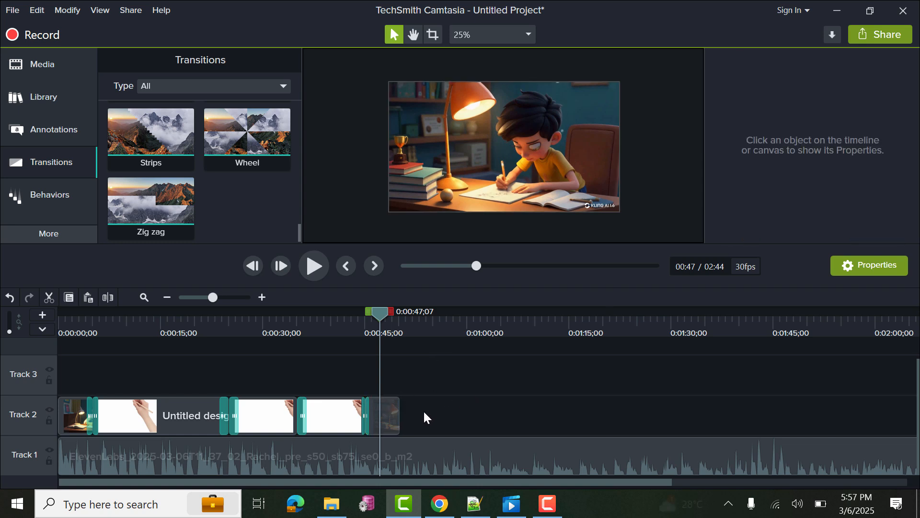
pyautogui.hotkey('ctrl', 'v')
pyautogui.moveTo(406, 384); pyautogui.dragTo(437, 412)
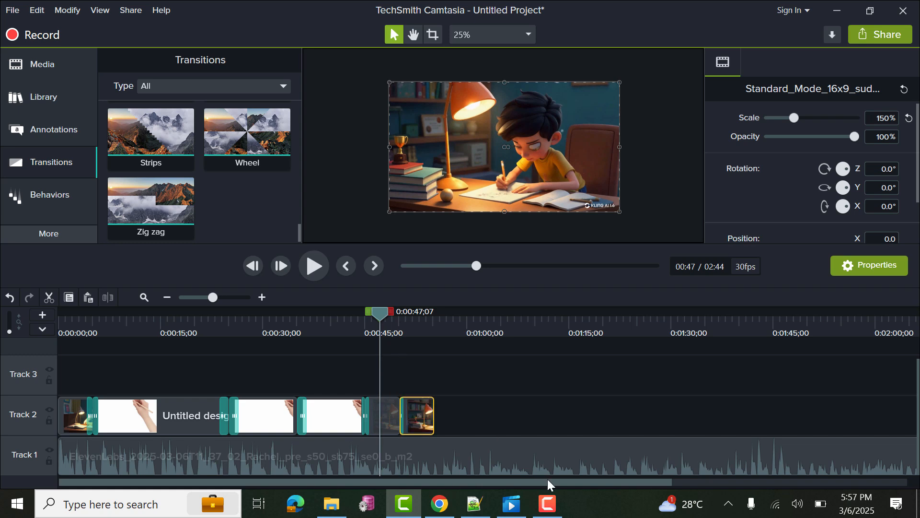
pyautogui.moveTo(551, 484)
pyautogui.mouseDown()
pyautogui.moveTo(780, 485)
pyautogui.moveTo(562, 484)
pyautogui.mouseUp()
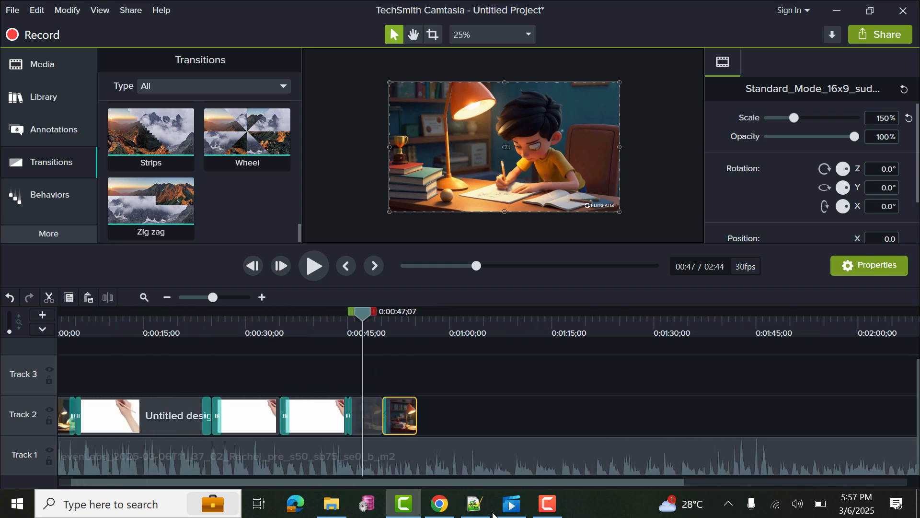
pyautogui.moveTo(494, 516); pyautogui.dragTo(481, 515)
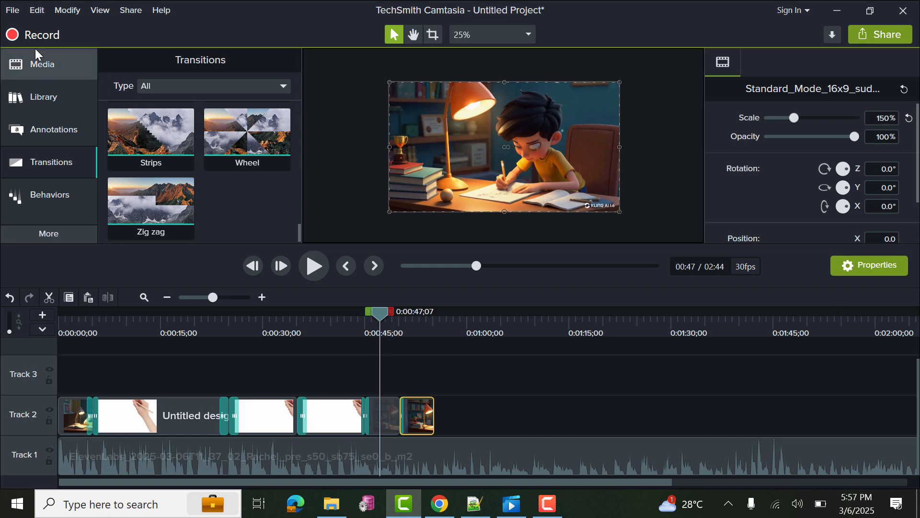
# Append Untitled design (5) directly after the copied Standard_Mode clip on Track 2 and preview its opening around 0:00:57;18
pyautogui.click(40, 66)
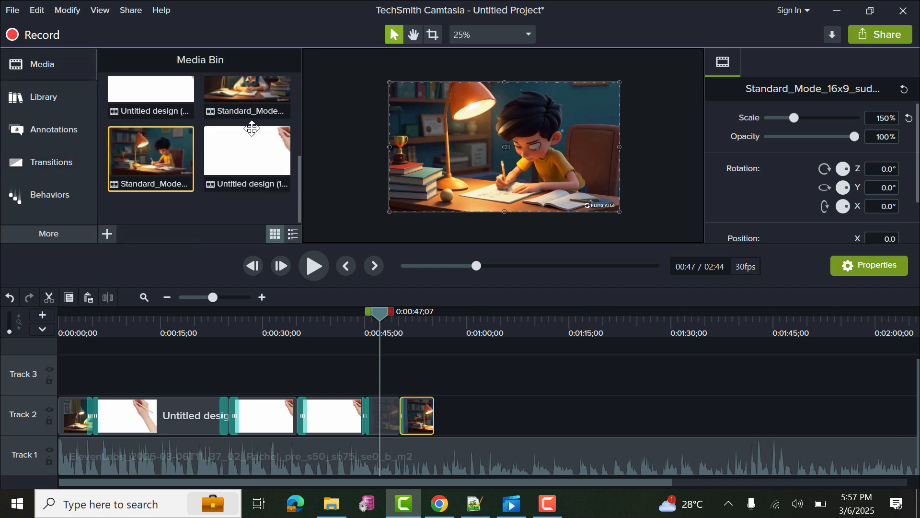
pyautogui.scroll(3, 251, 126)
pyautogui.click(250, 121)
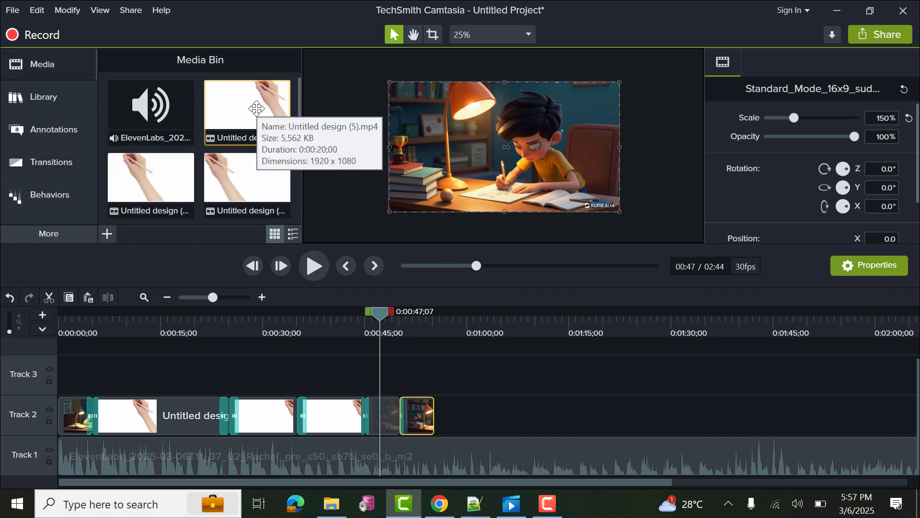
pyautogui.moveTo(256, 109); pyautogui.dragTo(432, 423)
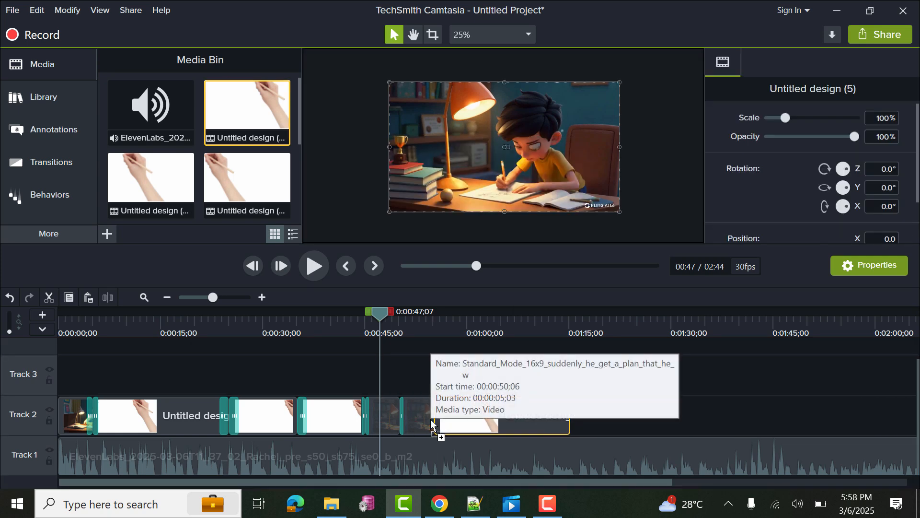
pyautogui.moveTo(378, 313); pyautogui.dragTo(433, 333)
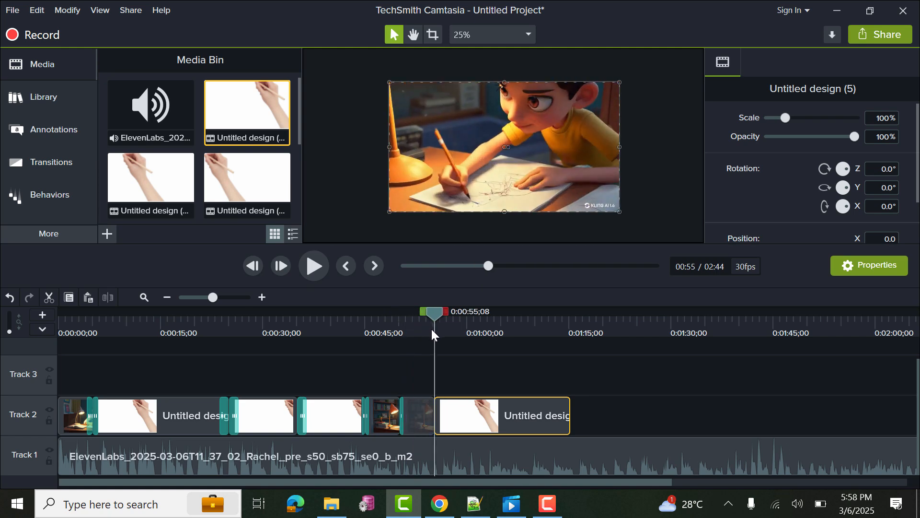
pyautogui.click(475, 404)
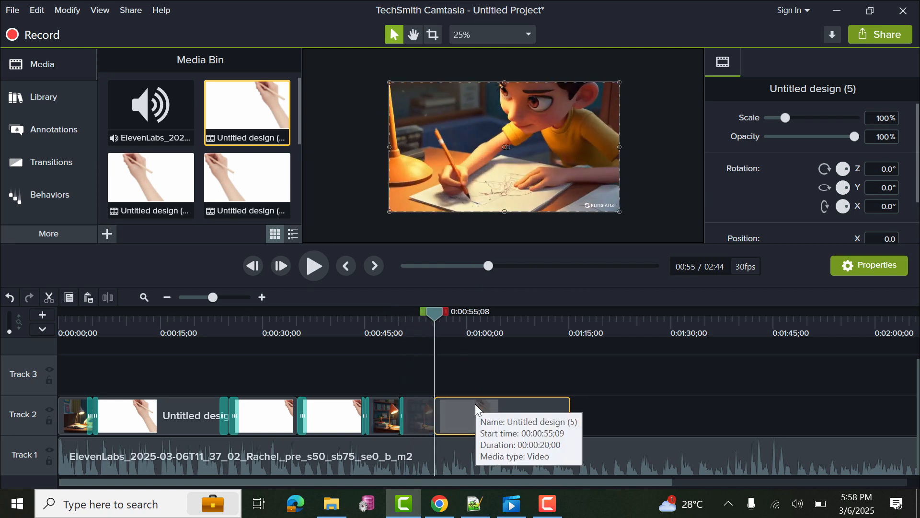
pyautogui.moveTo(434, 315)
pyautogui.mouseDown()
pyautogui.moveTo(521, 311)
pyautogui.moveTo(448, 309)
pyautogui.mouseUp()
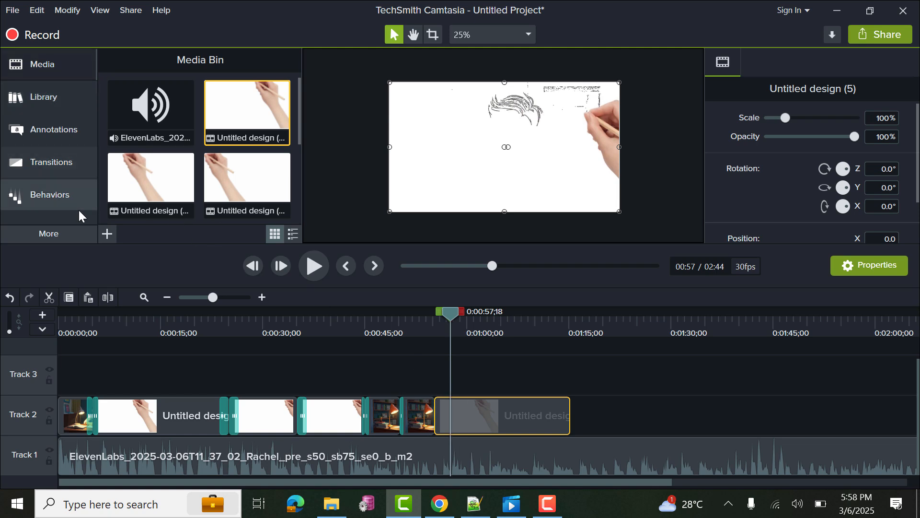
# Join the copied Standard_Mode clip and the second Untitled design (5) with a Strips transition
pyautogui.click(44, 165)
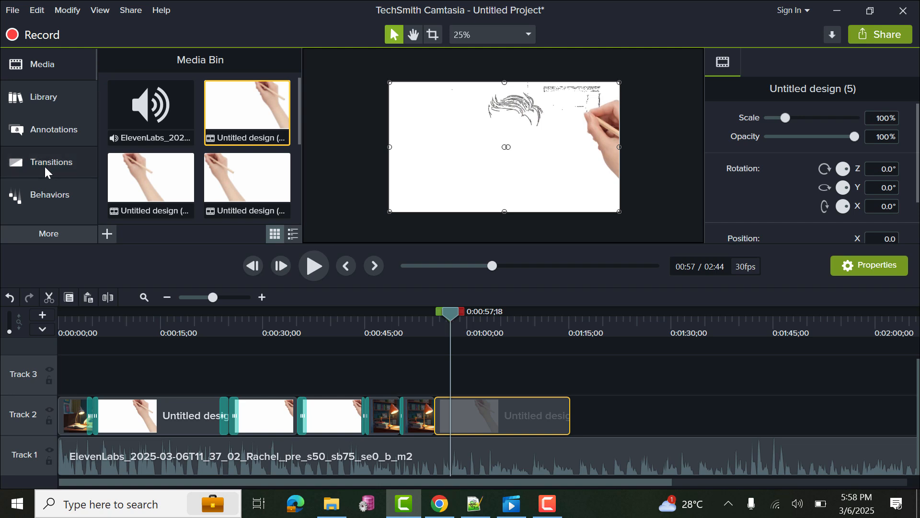
pyautogui.click(156, 163)
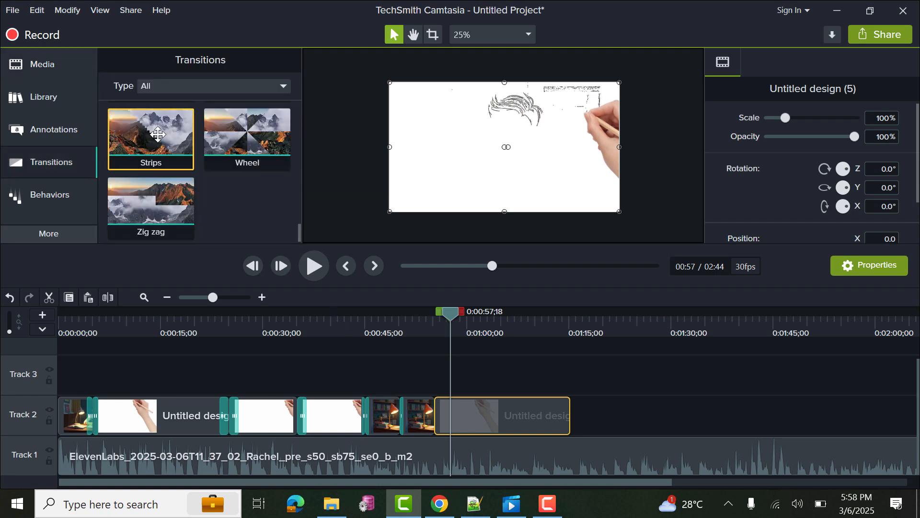
pyautogui.moveTo(158, 137); pyautogui.dragTo(442, 404)
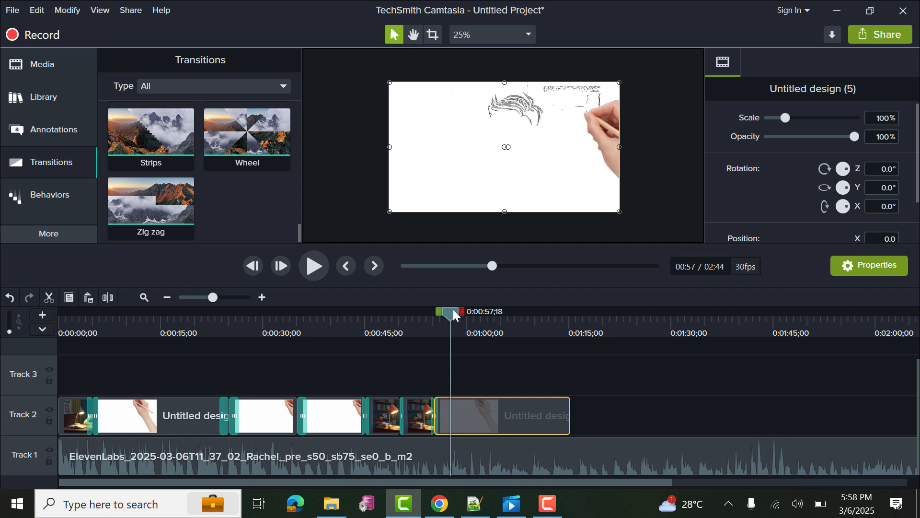
# Append Untitled design (4), Untitled design (3) and Untitled design (2) in that order after the second Untitled design (5) on Track 2
pyautogui.moveTo(450, 312); pyautogui.dragTo(571, 336)
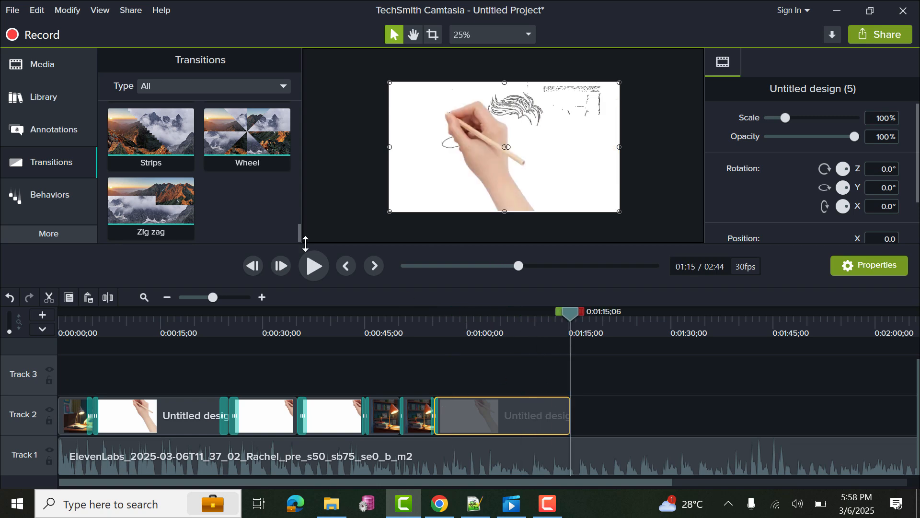
pyautogui.click(45, 64)
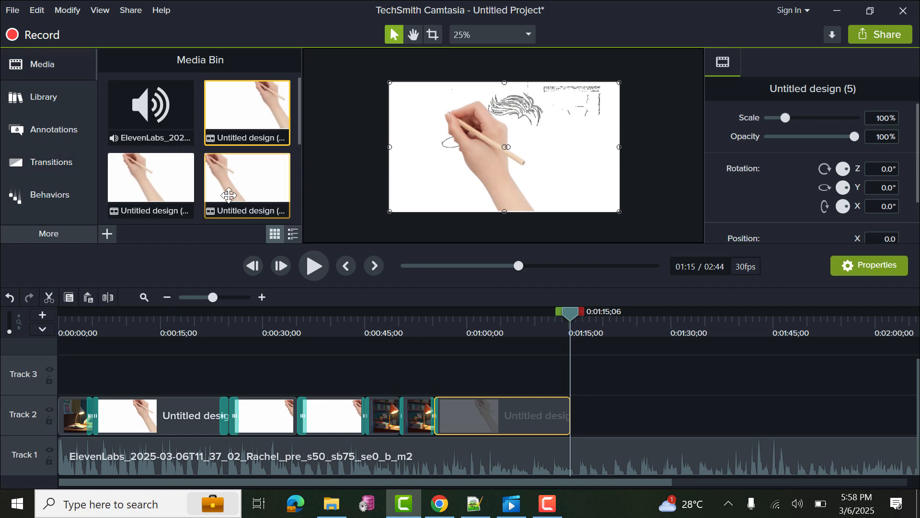
pyautogui.moveTo(137, 171); pyautogui.dragTo(562, 420)
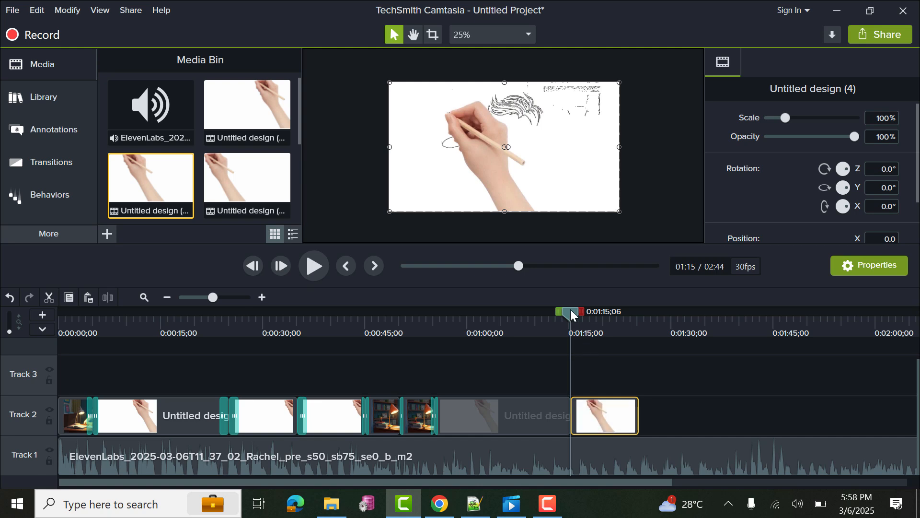
pyautogui.moveTo(571, 310)
pyautogui.mouseDown()
pyautogui.moveTo(594, 311)
pyautogui.moveTo(558, 315)
pyautogui.mouseUp()
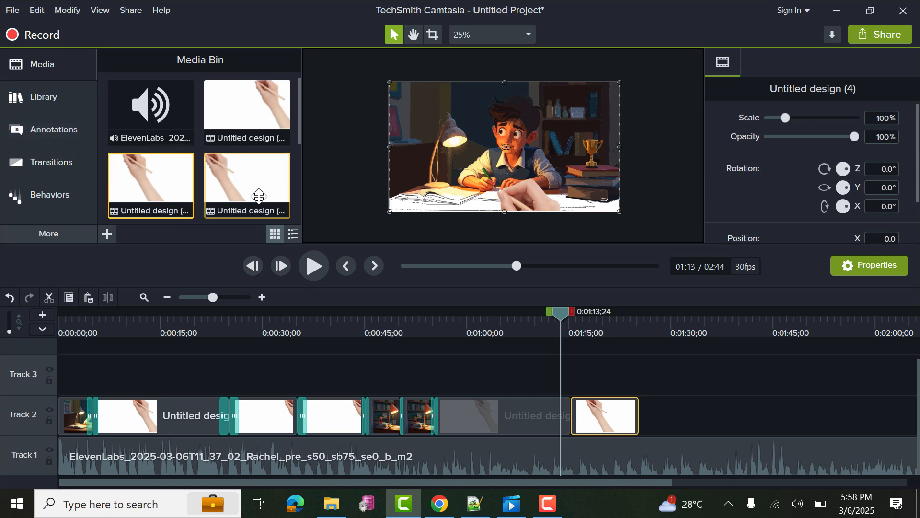
pyautogui.moveTo(257, 197); pyautogui.dragTo(634, 411)
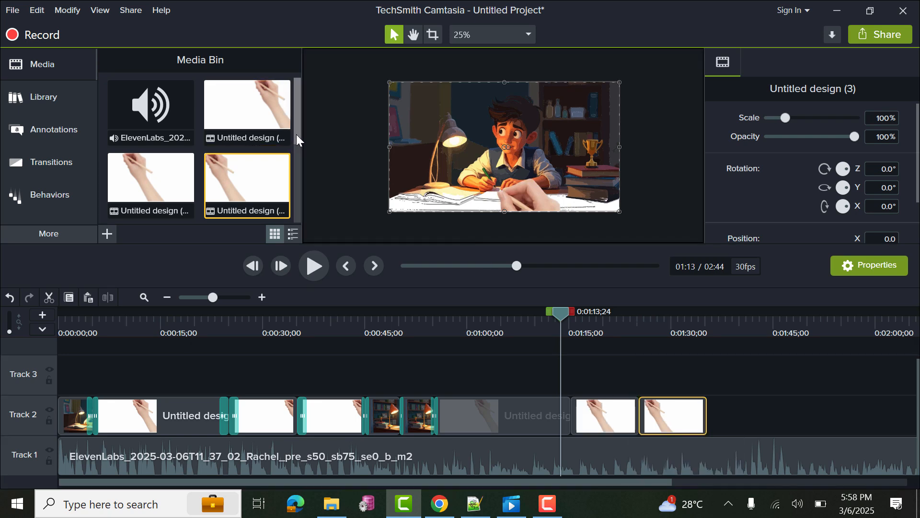
pyautogui.moveTo(297, 140); pyautogui.dragTo(301, 186)
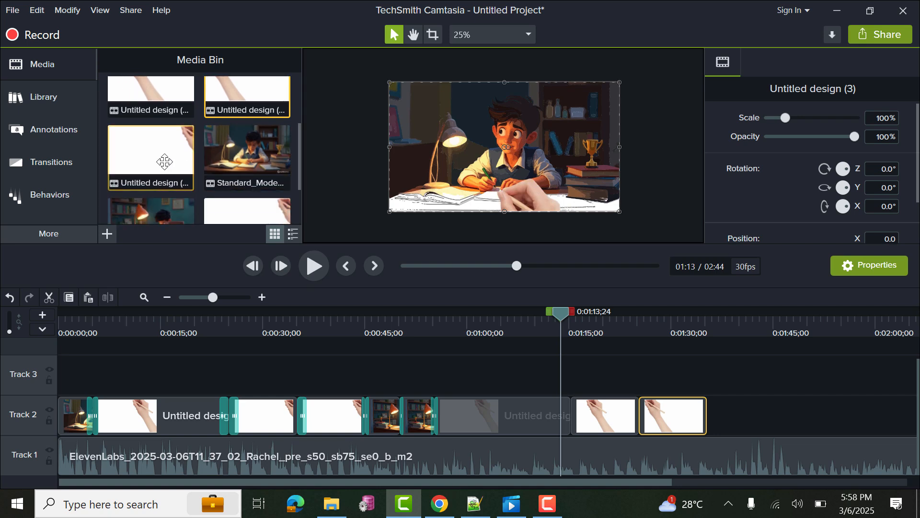
pyautogui.moveTo(163, 161); pyautogui.dragTo(754, 402)
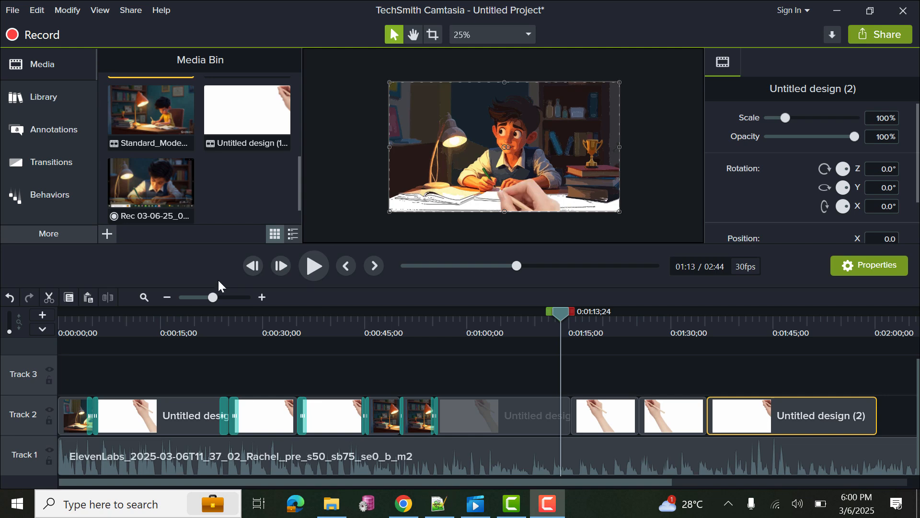
# Append the Standard_Mode_16x9_suddenly_he_get_a_plan_that_he_w clip and then Untitled design (1) after Untitled design (2) on Track 2
pyautogui.moveTo(205, 300); pyautogui.dragTo(201, 298)
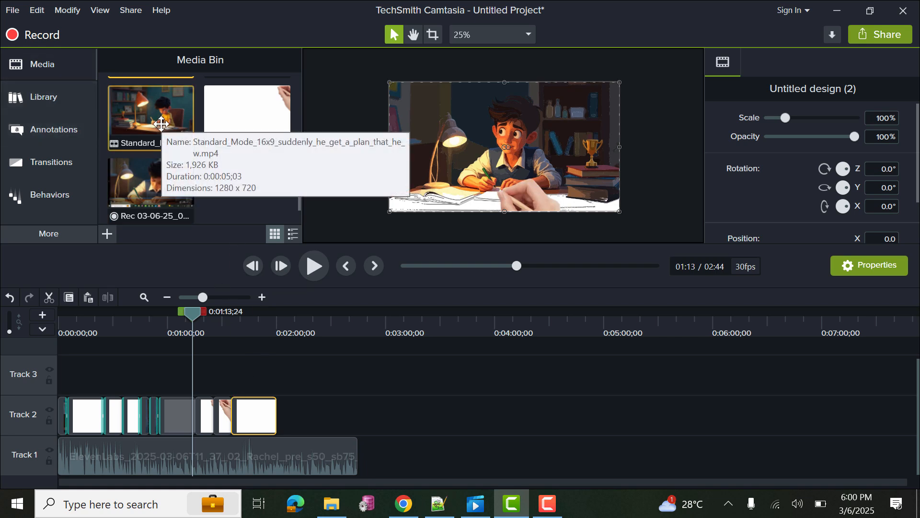
pyautogui.moveTo(161, 124); pyautogui.dragTo(281, 431)
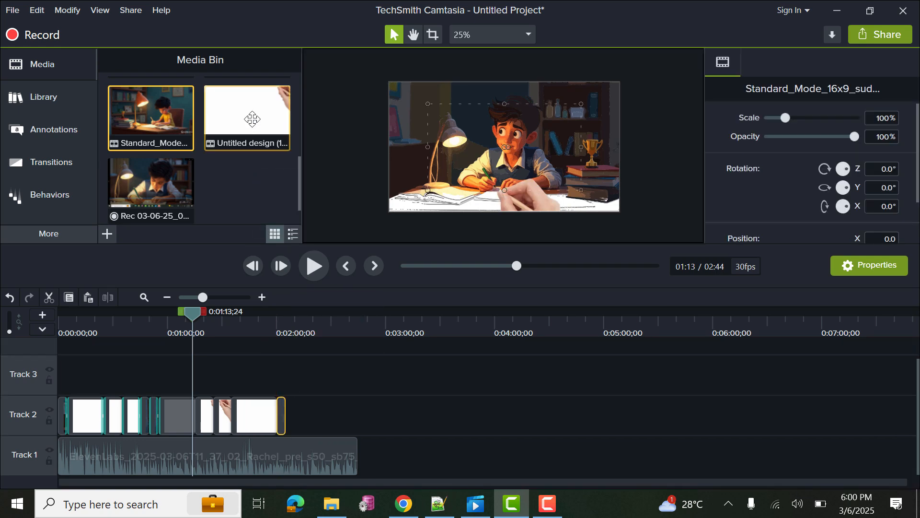
pyautogui.moveTo(250, 109); pyautogui.dragTo(276, 427)
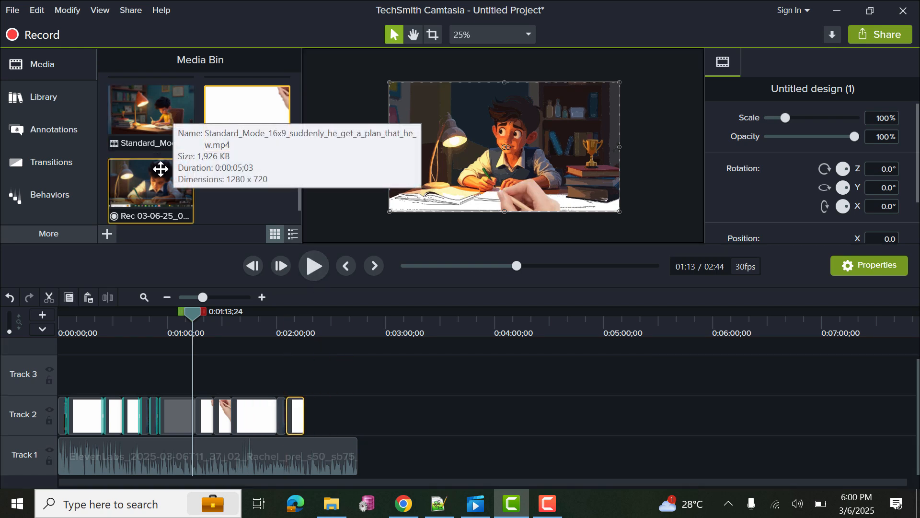
# Place the Rec 03-06-25_001 screen recording on Track 3, starting just before 0:03:00, beyond the end of the narration
pyautogui.moveTo(158, 168); pyautogui.dragTo(380, 386)
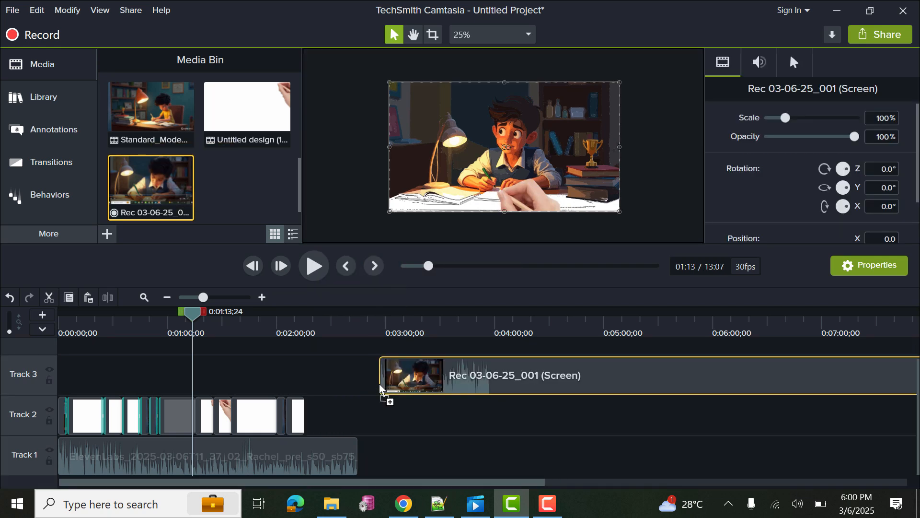
# Remove the Rec 03-06-25_001 screen recording from Track 3
pyautogui.scroll(5, 211, 87)
pyautogui.click(209, 83)
pyautogui.scroll(-5, 181, 158)
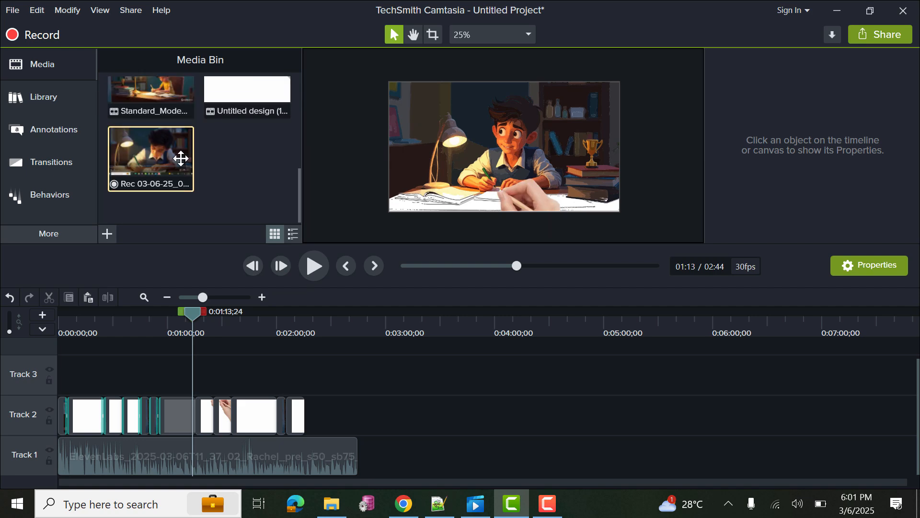
# Append the Standard_Mode_16x9_a_g clip, Untitled design (1) and Untitled design (2) on Track 2 to fill the rest of the narration
pyautogui.scroll(5, 181, 159)
pyautogui.scroll(-5, 181, 158)
pyautogui.scroll(2, 181, 158)
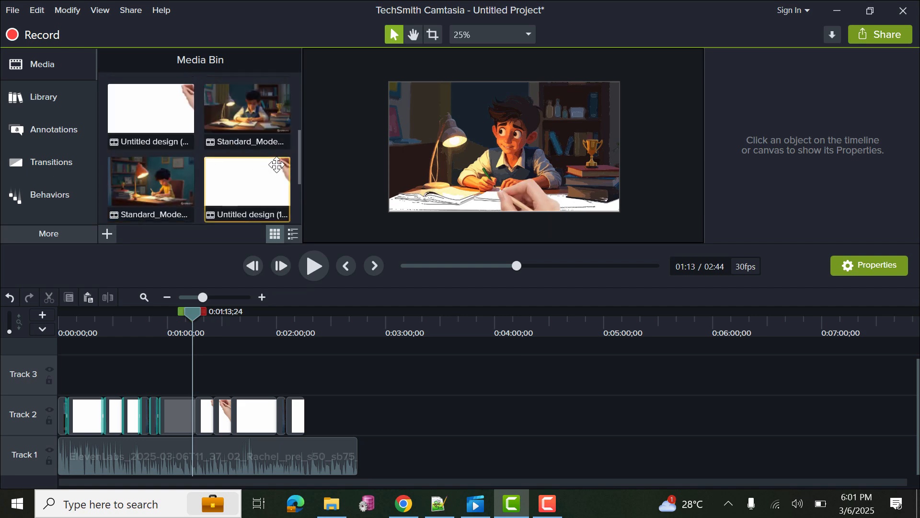
pyautogui.moveTo(247, 99); pyautogui.dragTo(309, 408)
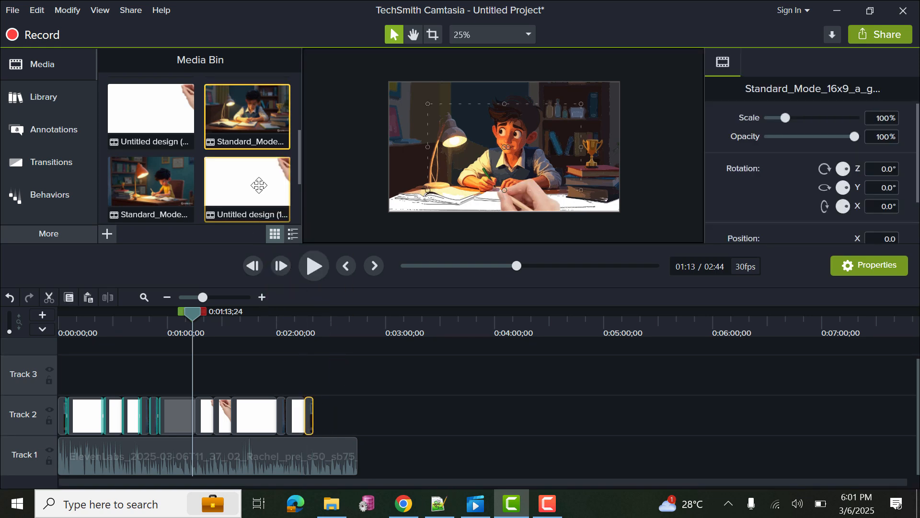
pyautogui.moveTo(259, 185); pyautogui.dragTo(312, 418)
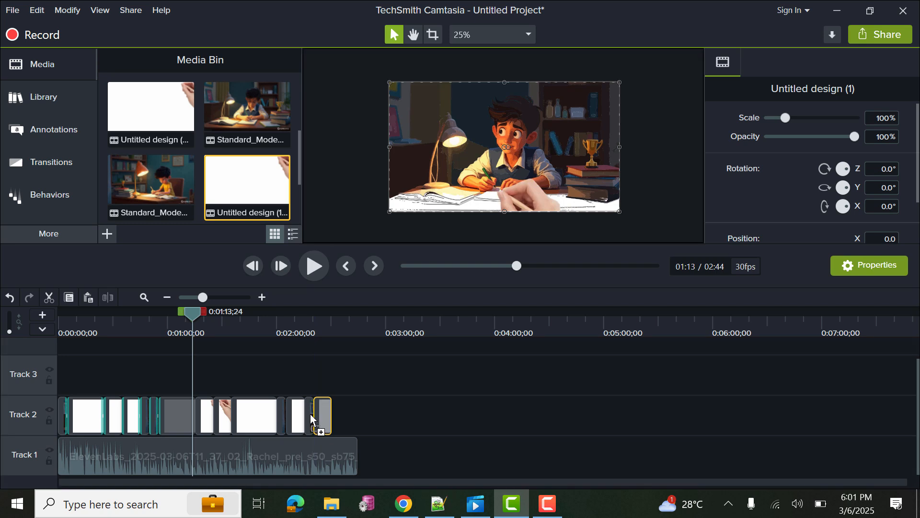
pyautogui.moveTo(168, 108); pyautogui.dragTo(357, 413)
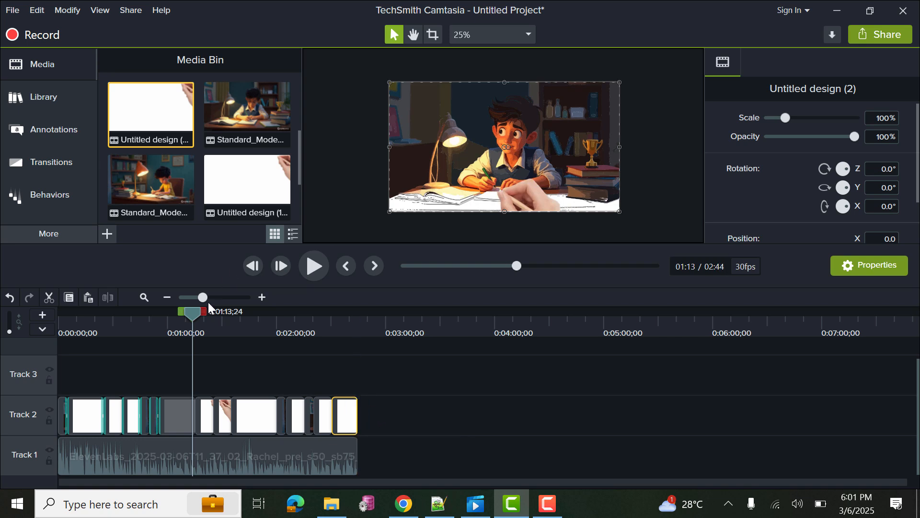
# Play the timeline from the start and pause on the Standard_Mode_16x9_a_g clip near 0:02:19 to check the assembled story
pyautogui.moveTo(196, 315); pyautogui.dragTo(2, 336)
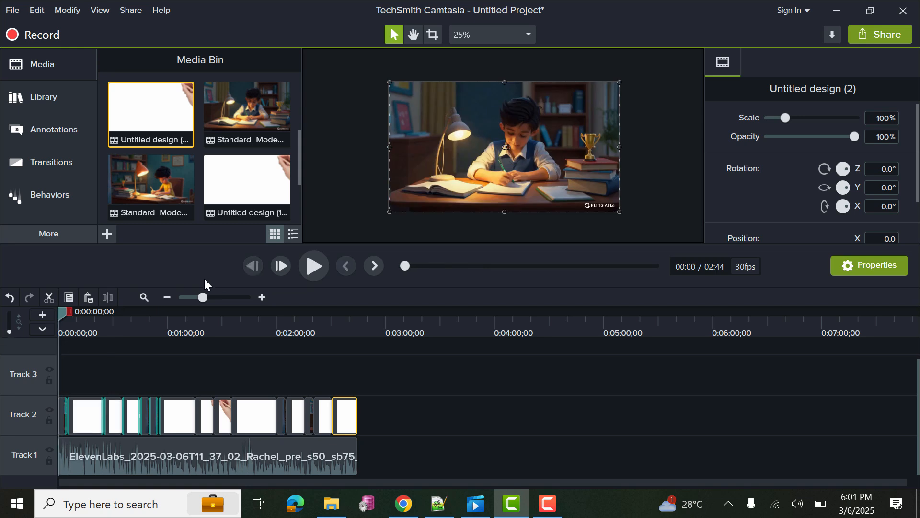
pyautogui.click(312, 265)
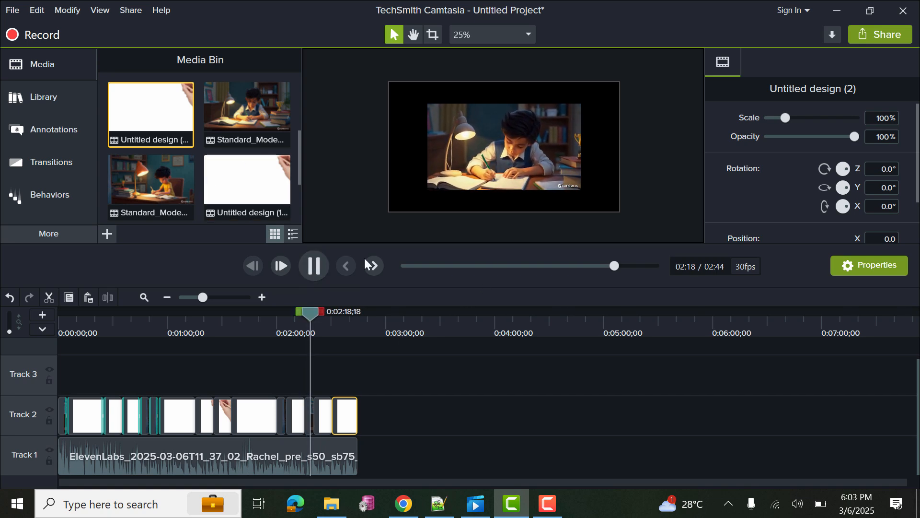
pyautogui.click(317, 265)
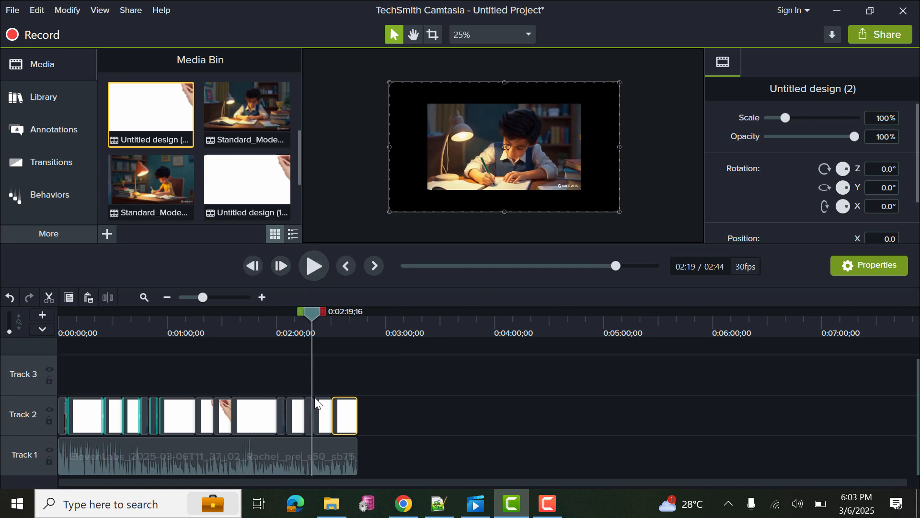
# Enlarge the Standard_Mode_16x9_a_g clip near 0:02:19 to 150% so it fills the whole canvas
pyautogui.click(309, 413)
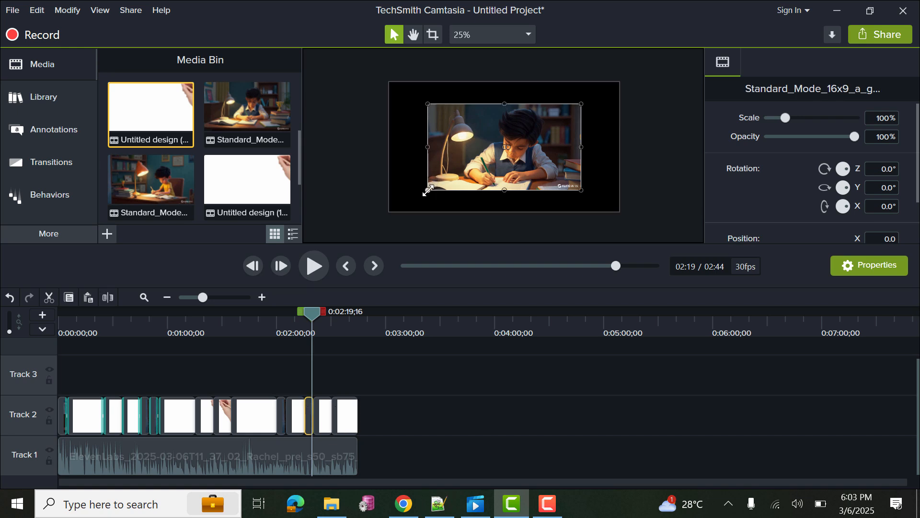
pyautogui.moveTo(428, 191); pyautogui.dragTo(391, 206)
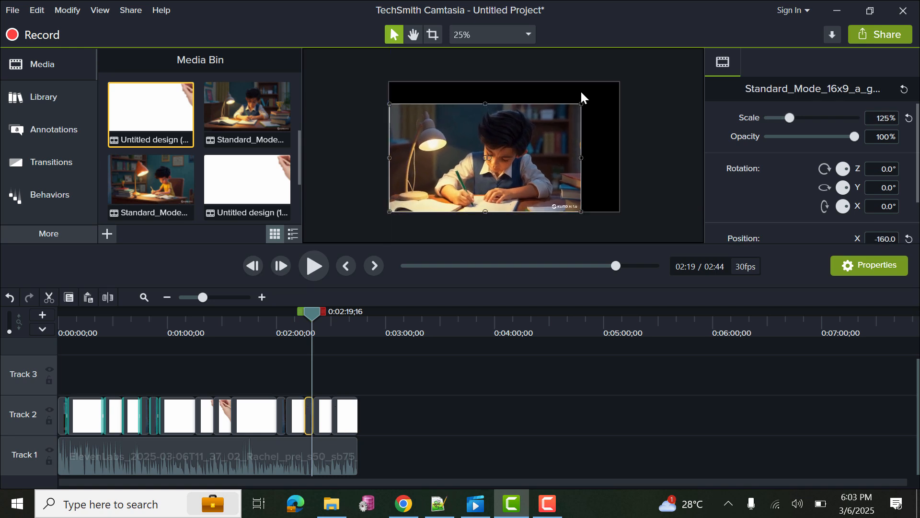
pyautogui.moveTo(605, 93); pyautogui.dragTo(620, 82)
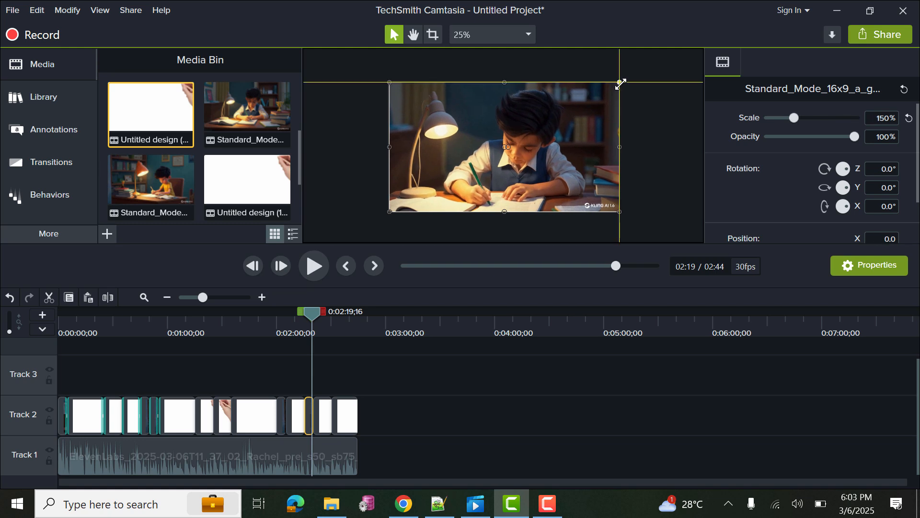
# Play the timeline from just before the enlarged clip through to the end to review the last clips
pyautogui.click(323, 410)
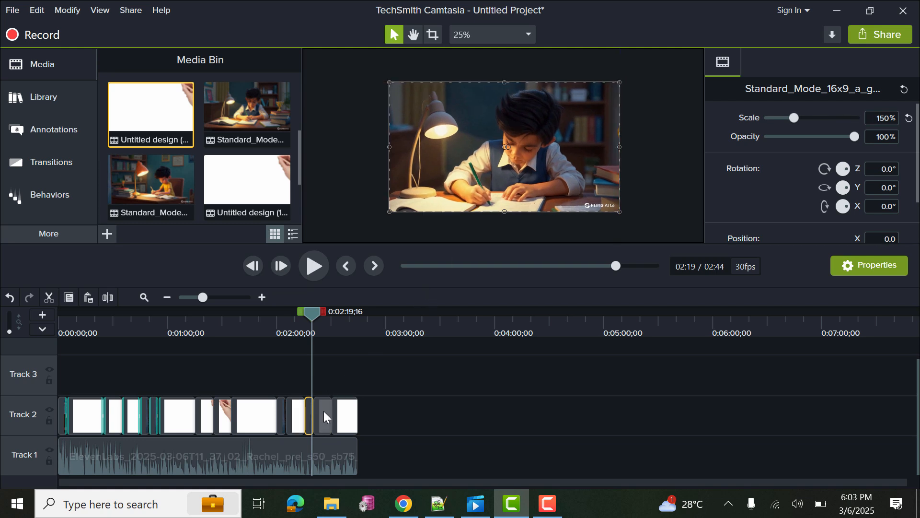
pyautogui.moveTo(311, 311)
pyautogui.mouseDown()
pyautogui.moveTo(343, 312)
pyautogui.moveTo(304, 315)
pyautogui.mouseUp()
pyautogui.click(314, 266)
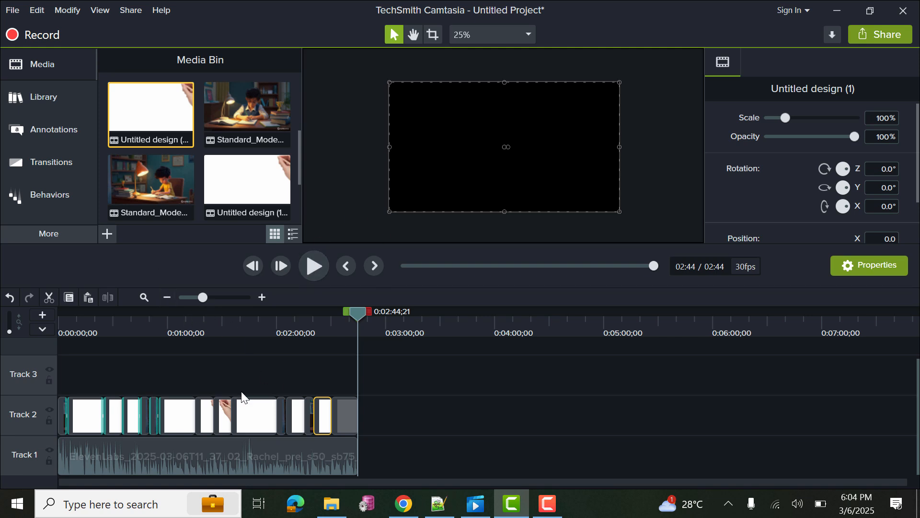
# Add Strips transitions between the clips from the second Untitled design (5) through the first Untitled design (2) on Track 2
pyautogui.click(199, 411)
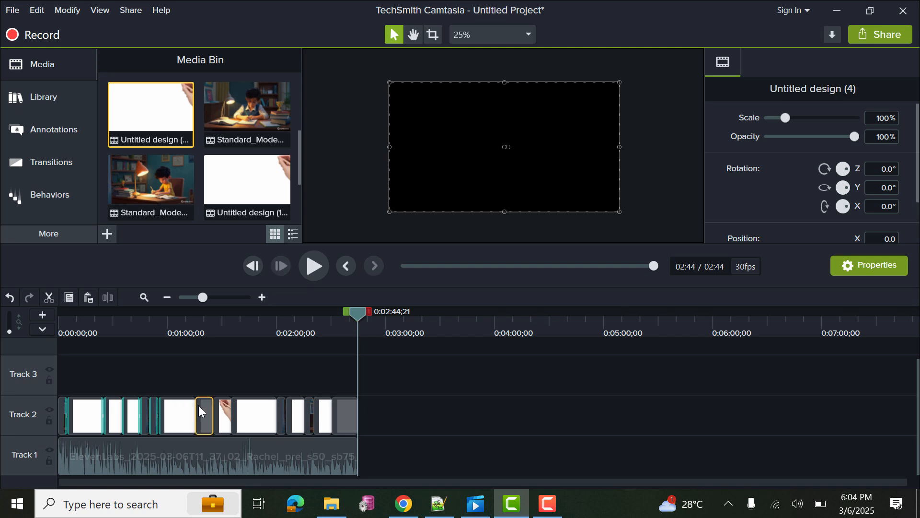
pyautogui.moveTo(364, 310)
pyautogui.mouseDown()
pyautogui.moveTo(346, 312)
pyautogui.moveTo(362, 311)
pyautogui.mouseUp()
pyautogui.click(384, 323)
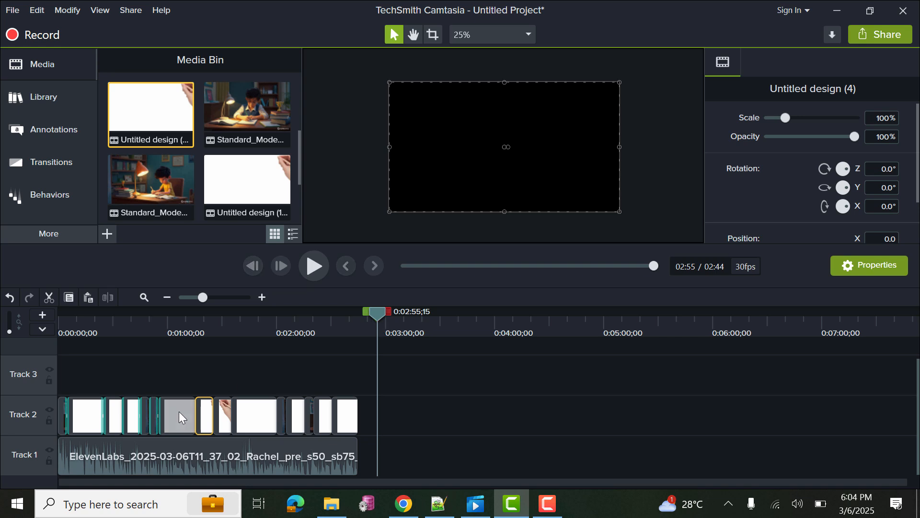
pyautogui.click(56, 151)
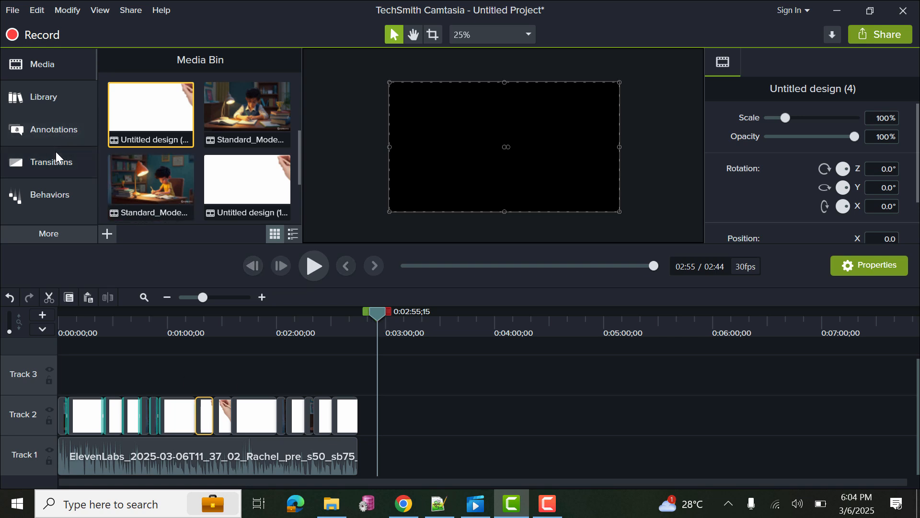
pyautogui.moveTo(147, 141)
pyautogui.mouseDown()
pyautogui.moveTo(203, 197)
pyautogui.moveTo(222, 364)
pyautogui.moveTo(214, 411)
pyautogui.moveTo(202, 417)
pyautogui.mouseUp()
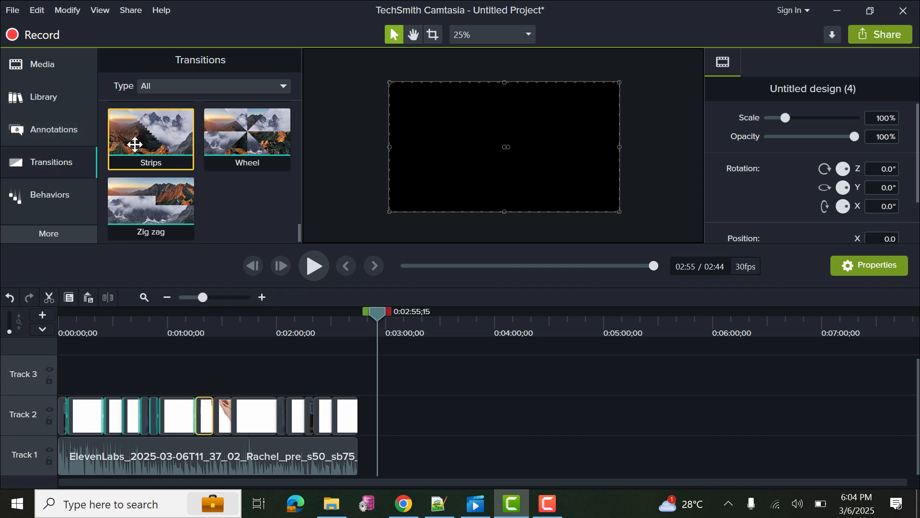
pyautogui.moveTo(134, 144); pyautogui.dragTo(238, 427)
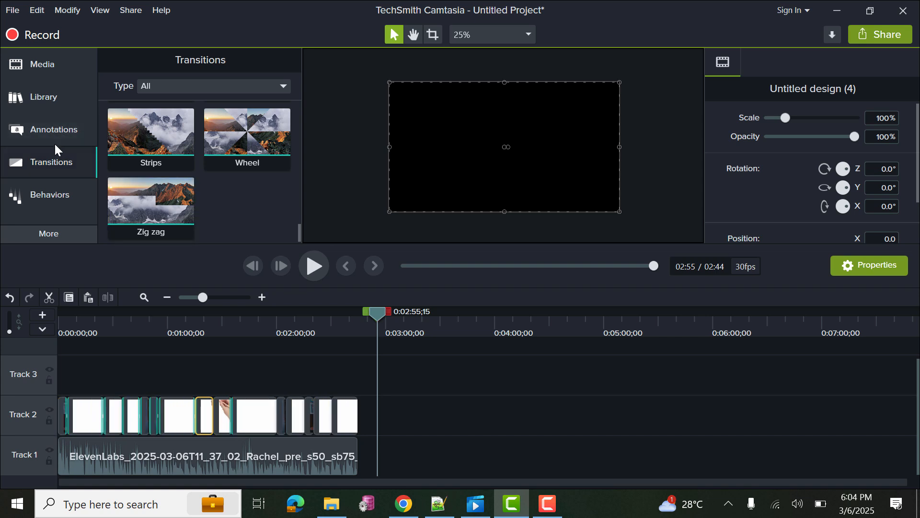
# Join the remaining clips after the first Untitled design (2) on Track 2 with Strips transitions, up to the final clip
pyautogui.moveTo(148, 151)
pyautogui.mouseDown()
pyautogui.moveTo(195, 149)
pyautogui.moveTo(294, 376)
pyautogui.moveTo(284, 416)
pyautogui.mouseUp()
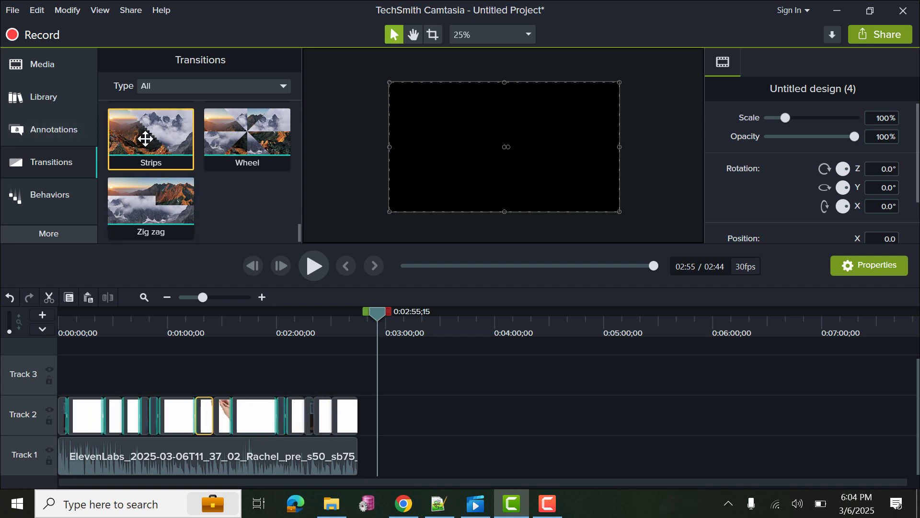
pyautogui.moveTo(144, 140); pyautogui.dragTo(309, 417)
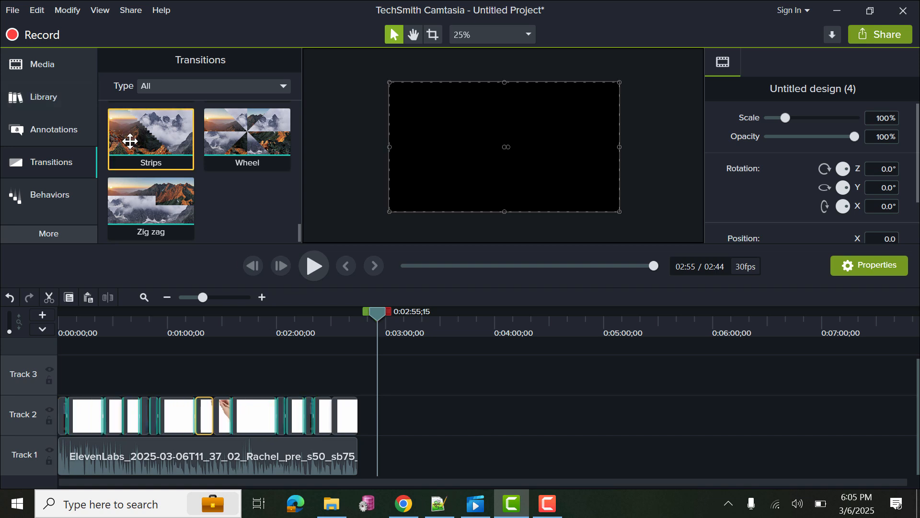
pyautogui.moveTo(140, 144); pyautogui.dragTo(334, 418)
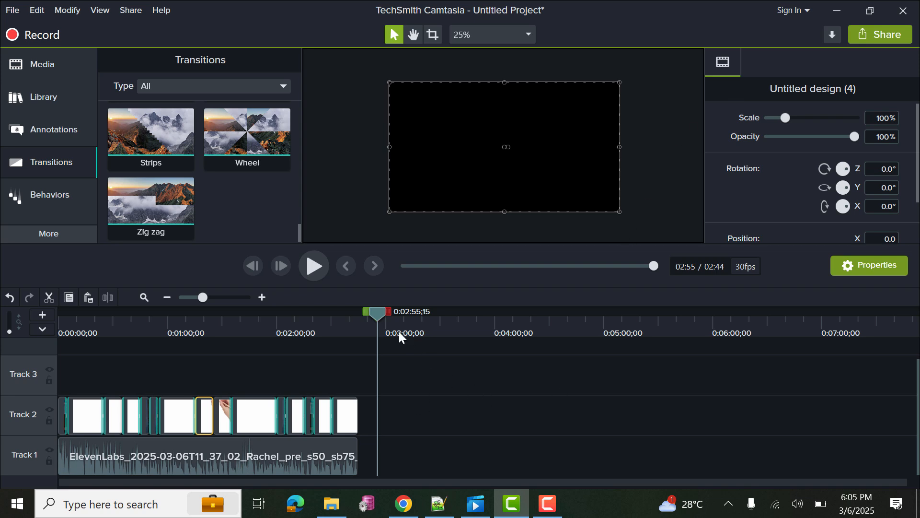
pyautogui.moveTo(383, 313); pyautogui.dragTo(347, 312)
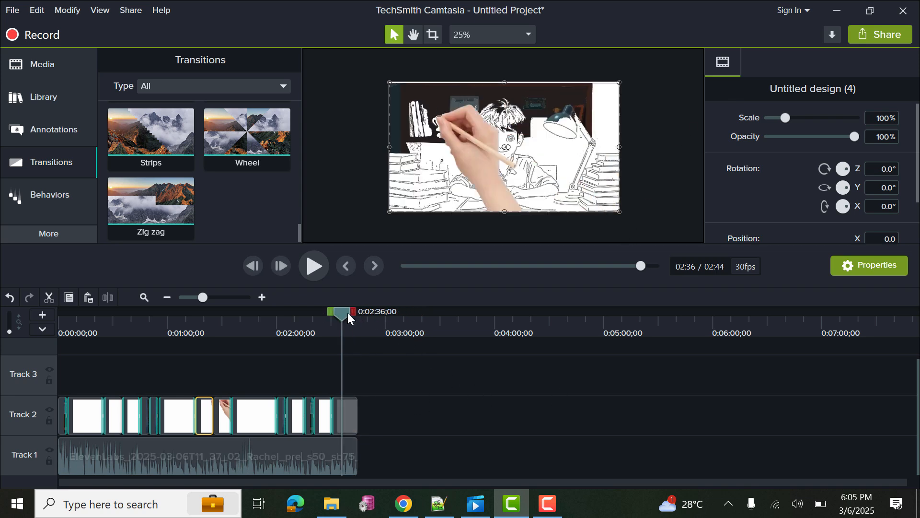
# Set up a local file export using the MP4 with Smart Player (up to 1080p) preset
pyautogui.click(862, 34)
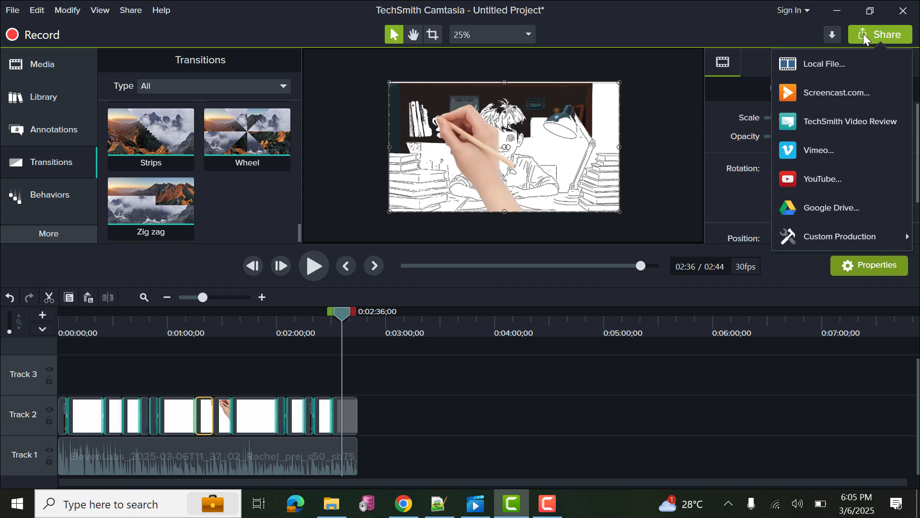
pyautogui.click(812, 64)
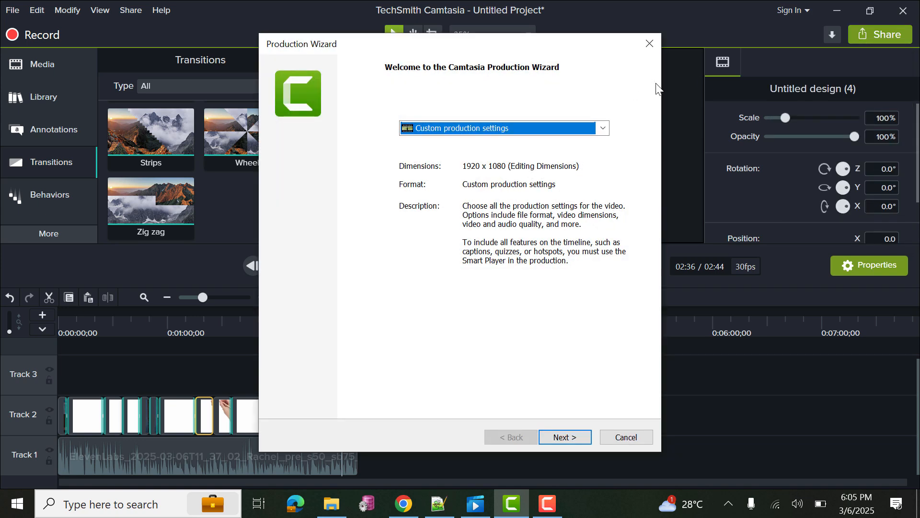
pyautogui.click(603, 128)
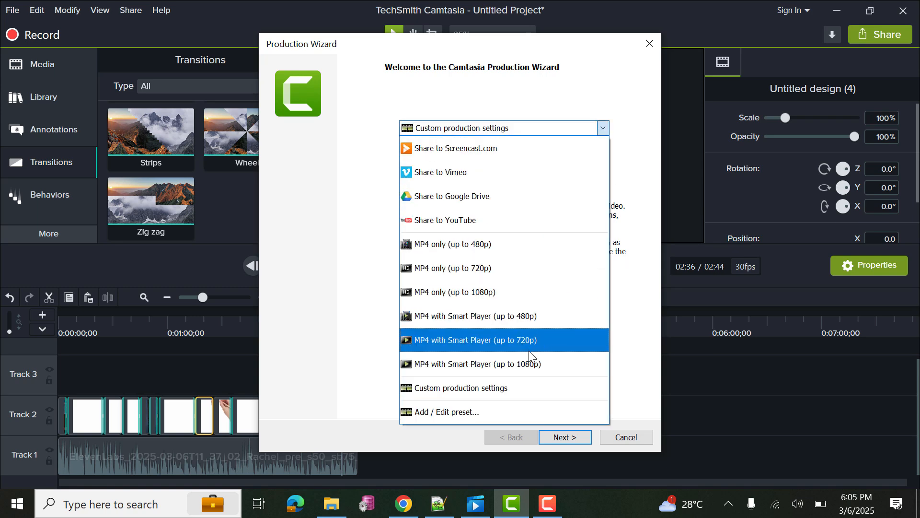
pyautogui.click(524, 365)
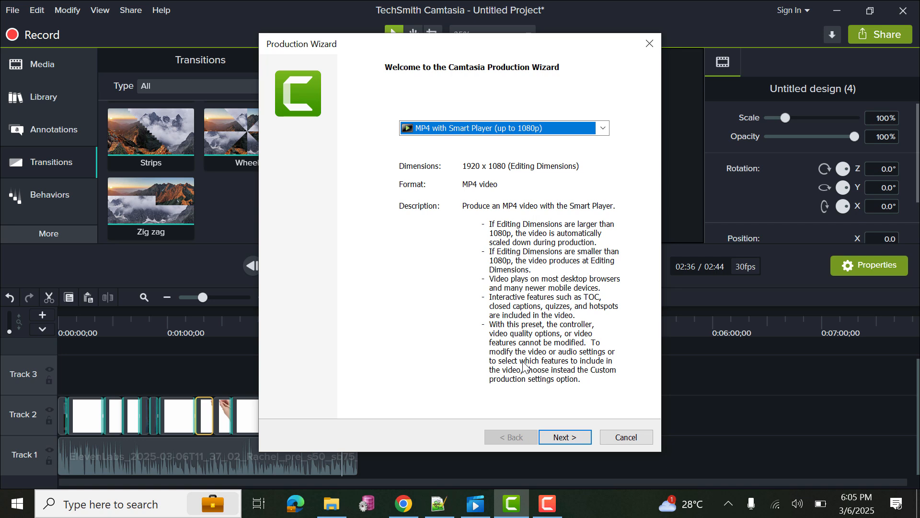
pyautogui.click(565, 438)
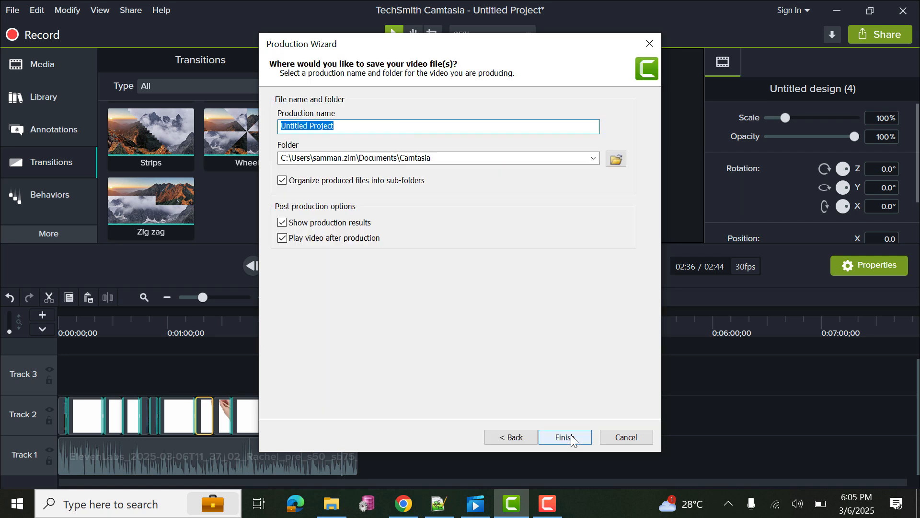
# Name the production AI Cartoon and start rendering it
pyautogui.press('BackSpace')
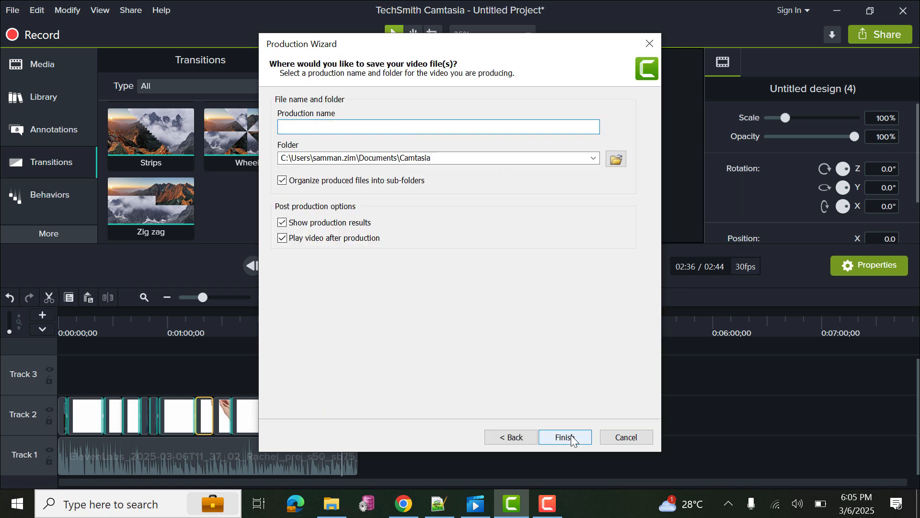
pyautogui.write('AI Cartoon')
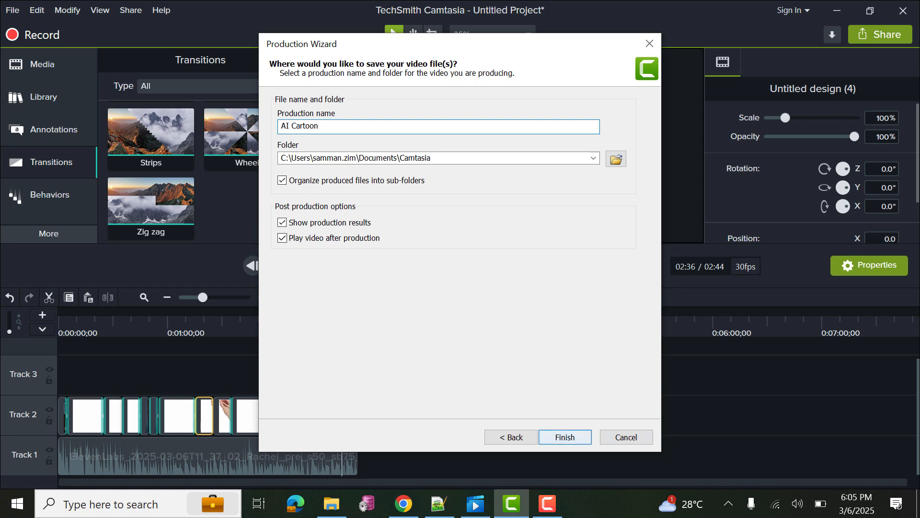
pyautogui.click(565, 436)
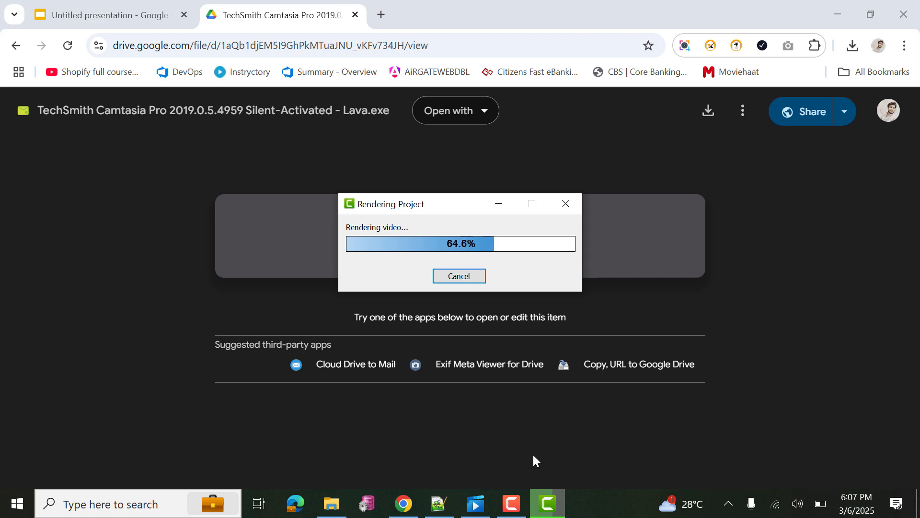
pyautogui.click(512, 503)
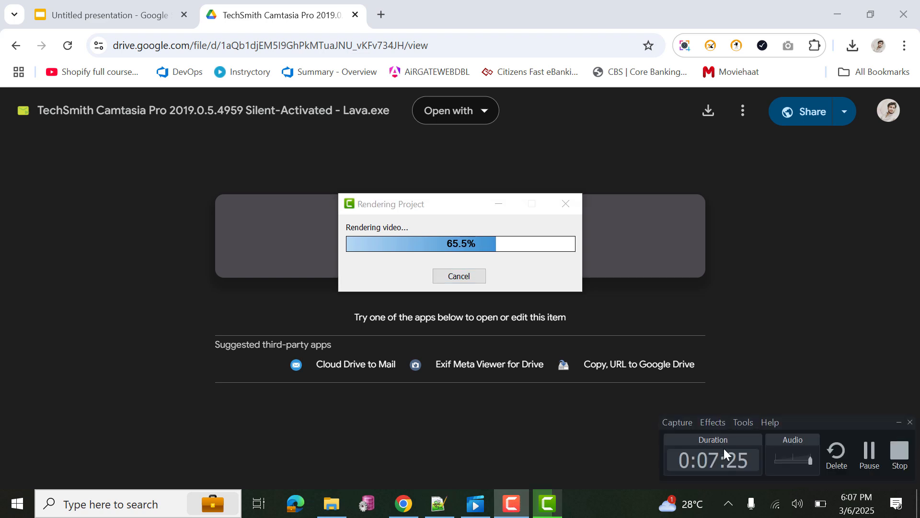
pyautogui.click(869, 453)
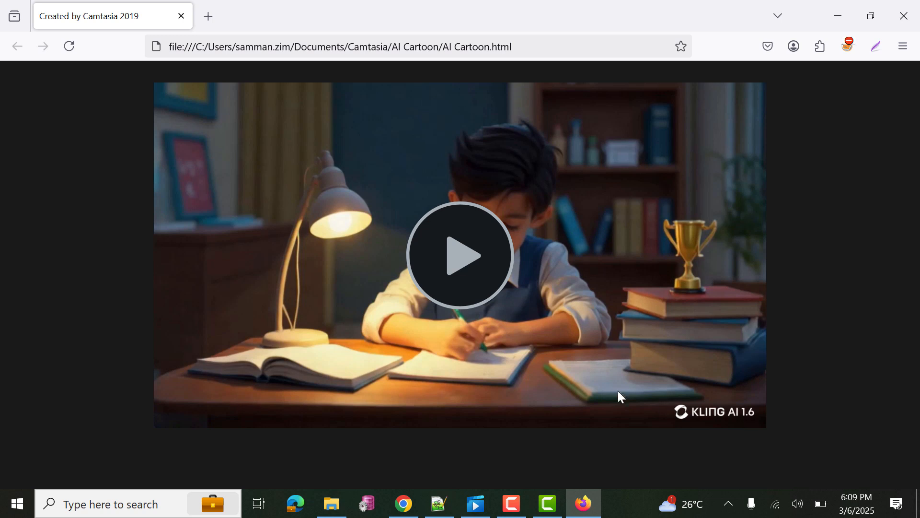
# Play the produced AI Cartoon video in the browser to check it, pausing it about halfway through
pyautogui.click(462, 261)
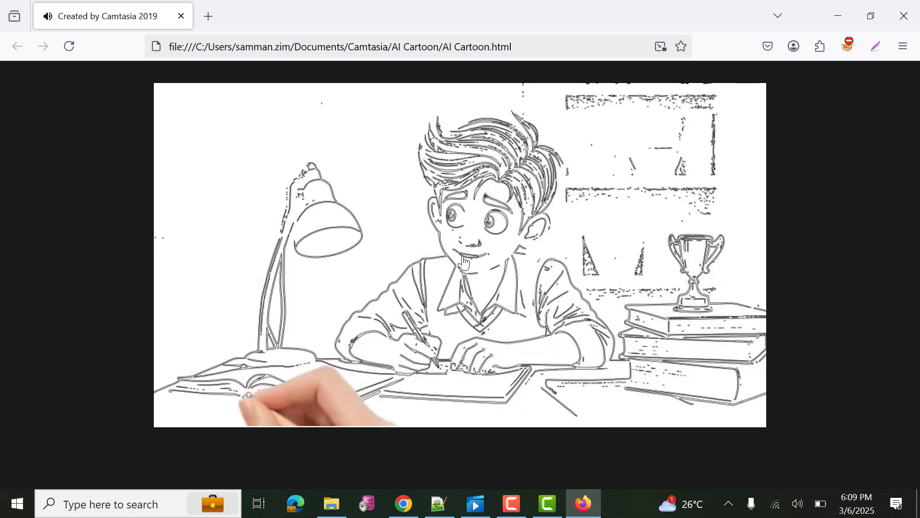
pyautogui.moveTo(556, 369)
pyautogui.click(513, 503)
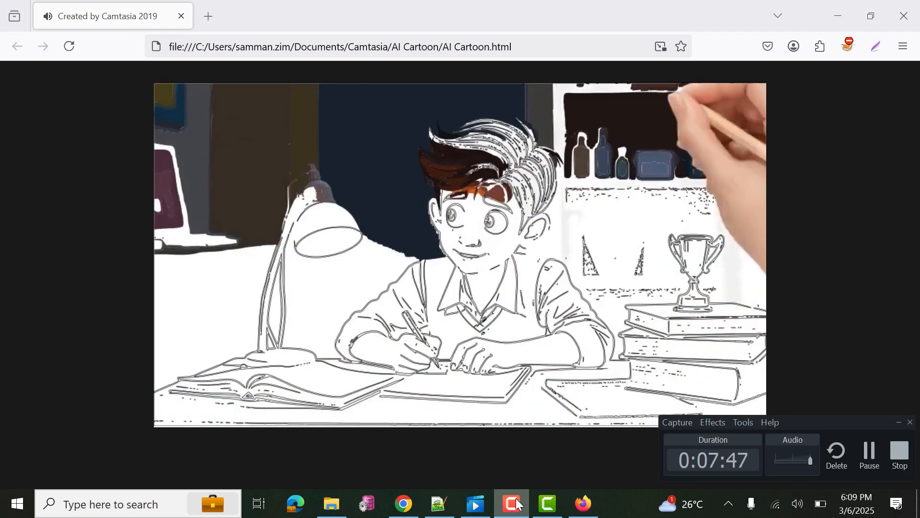
pyautogui.click(516, 499)
pyautogui.moveTo(614, 314)
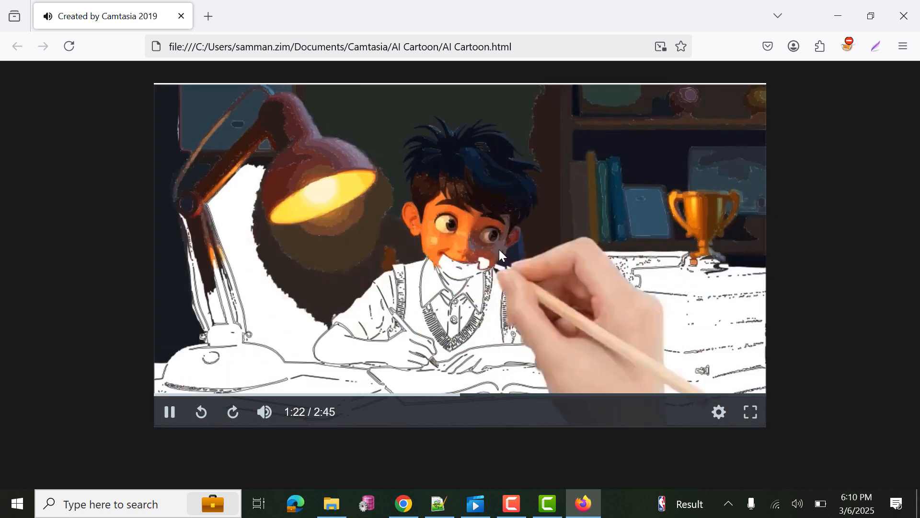
pyautogui.click(499, 249)
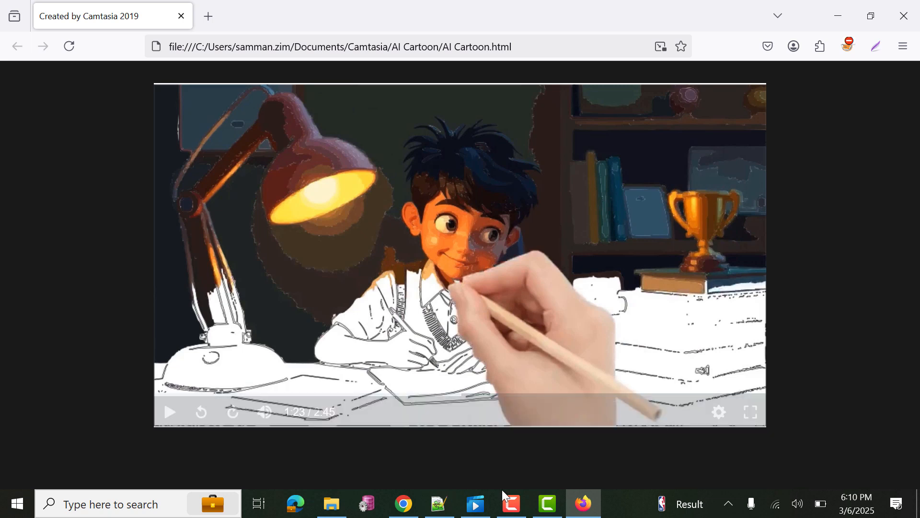
pyautogui.click(511, 504)
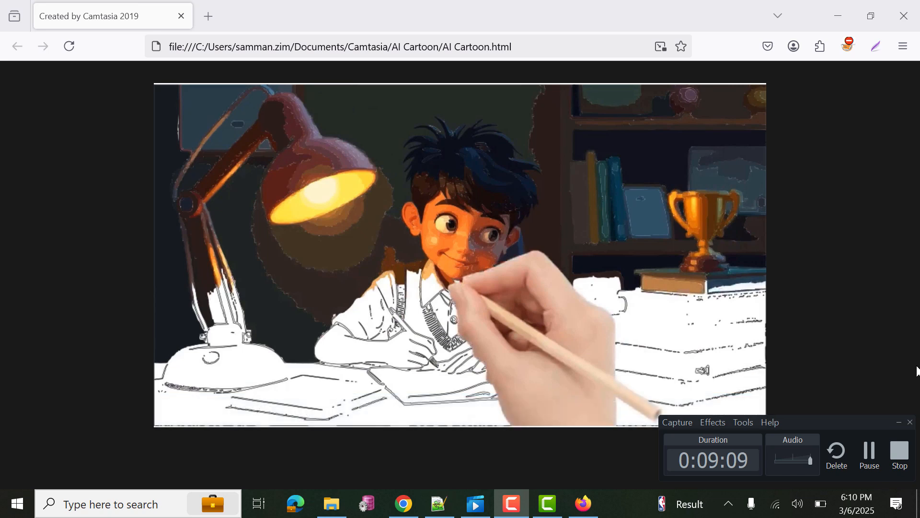